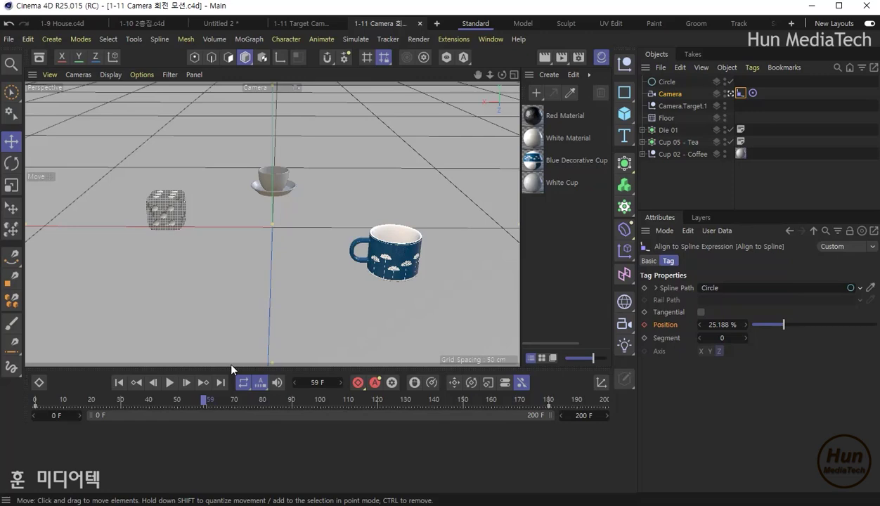
Open 1-9 House.c4d from the Window menu, then orbit and zoom around the houses
{"action": "left_click", "coordinate": [481, 38]}
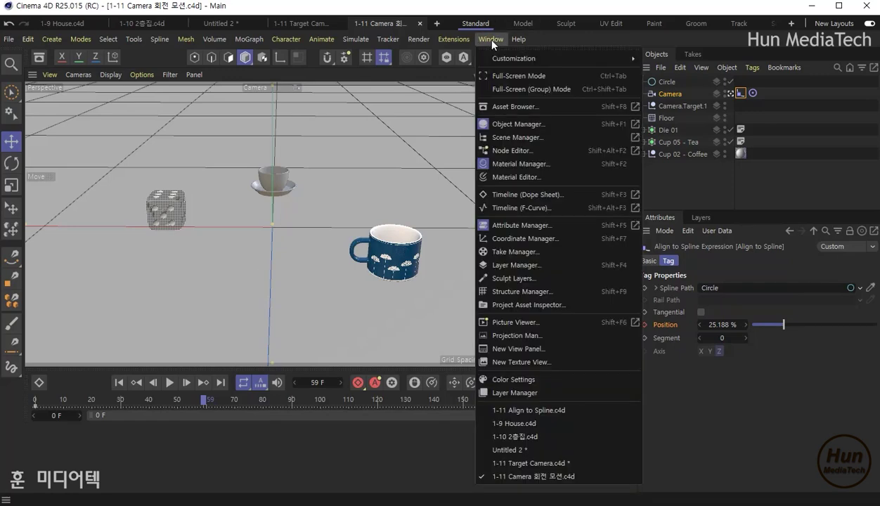
{"action": "left_click", "coordinate": [528, 422]}
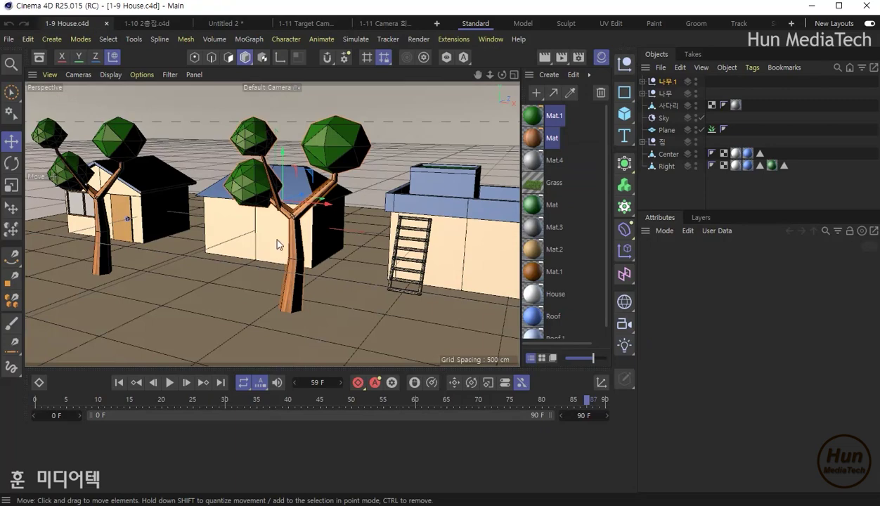
{"action": "scroll", "coordinate": [298, 264], "scroll_direction": "down", "scroll_amount": 5}
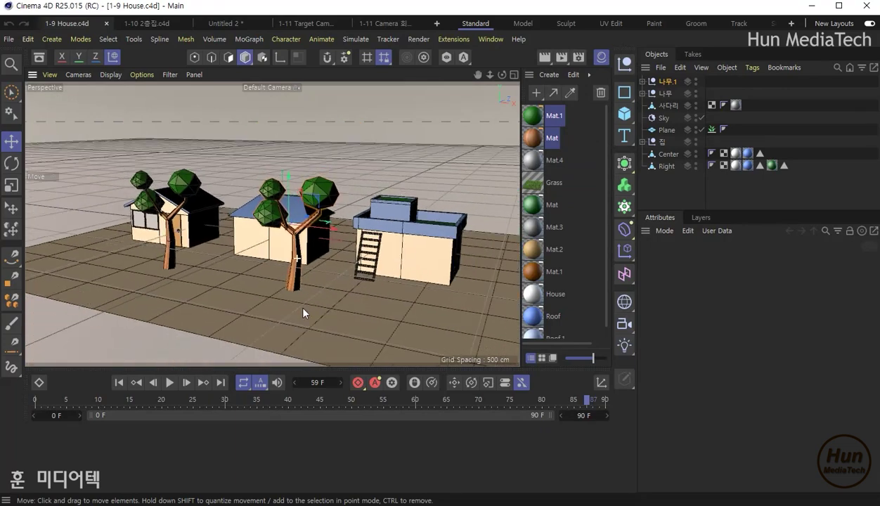
{"action": "mouse_move", "coordinate": [262, 277]}
{"action": "left_mouse_down", "text": "alt"}
{"action": "mouse_move", "coordinate": [405, 287]}
{"action": "mouse_move", "coordinate": [387, 294]}
{"action": "mouse_move", "coordinate": [372, 290]}
{"action": "mouse_move", "coordinate": [407, 289]}
{"action": "mouse_move", "coordinate": [431, 273]}
{"action": "mouse_move", "coordinate": [406, 310]}
{"action": "mouse_move", "coordinate": [365, 299]}
{"action": "left_mouse_up", "text": "alt"}
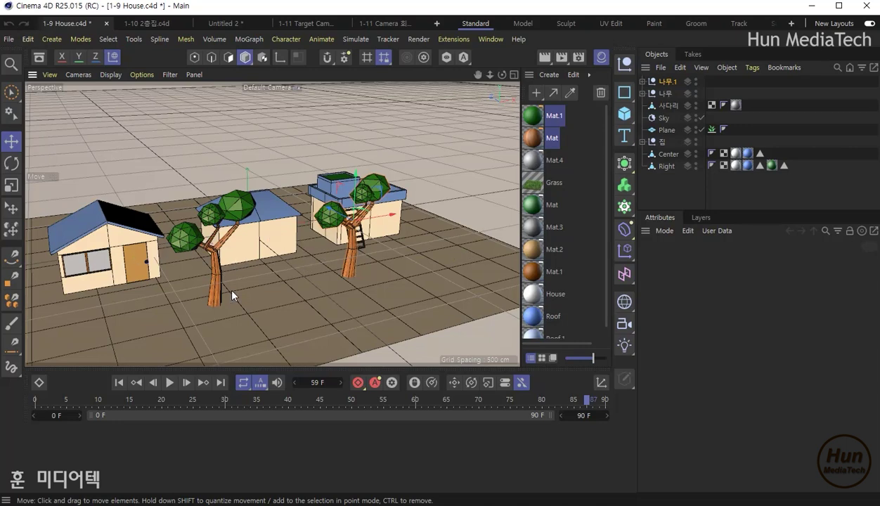
{"action": "mouse_move", "coordinate": [156, 289]}
{"action": "left_mouse_down", "text": "alt"}
{"action": "mouse_move", "coordinate": [300, 223]}
{"action": "mouse_move", "coordinate": [336, 222]}
{"action": "mouse_move", "coordinate": [247, 255]}
{"action": "mouse_move", "coordinate": [278, 232]}
{"action": "mouse_move", "coordinate": [284, 261]}
{"action": "left_mouse_up", "text": "alt"}
{"action": "scroll", "coordinate": [169, 281], "scroll_direction": "up", "scroll_amount": 5}
{"action": "mouse_move", "coordinate": [291, 217]}
{"action": "left_mouse_down", "text": "alt"}
{"action": "mouse_move", "coordinate": [307, 194]}
{"action": "mouse_move", "coordinate": [304, 225]}
{"action": "mouse_move", "coordinate": [289, 205]}
{"action": "mouse_move", "coordinate": [306, 193]}
{"action": "mouse_move", "coordinate": [313, 222]}
{"action": "mouse_move", "coordinate": [304, 227]}
{"action": "mouse_move", "coordinate": [310, 214]}
{"action": "mouse_move", "coordinate": [294, 216]}
{"action": "mouse_move", "coordinate": [302, 195]}
{"action": "mouse_move", "coordinate": [281, 196]}
{"action": "mouse_move", "coordinate": [272, 224]}
{"action": "mouse_move", "coordinate": [255, 221]}
{"action": "mouse_move", "coordinate": [266, 231]}
{"action": "left_mouse_up", "text": "alt"}
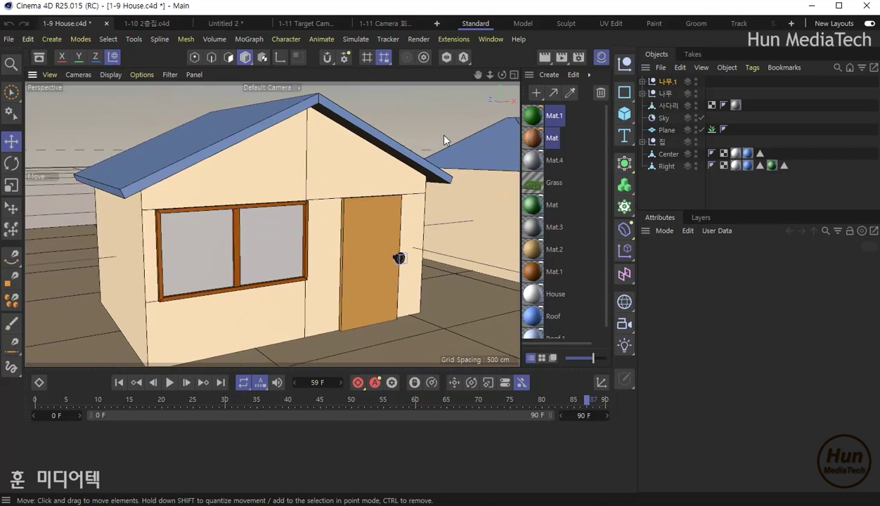
Set the animation end frame to 200 F and show the Camera, Target Camera and Stereo Camera options
{"action": "left_click", "coordinate": [586, 418]}
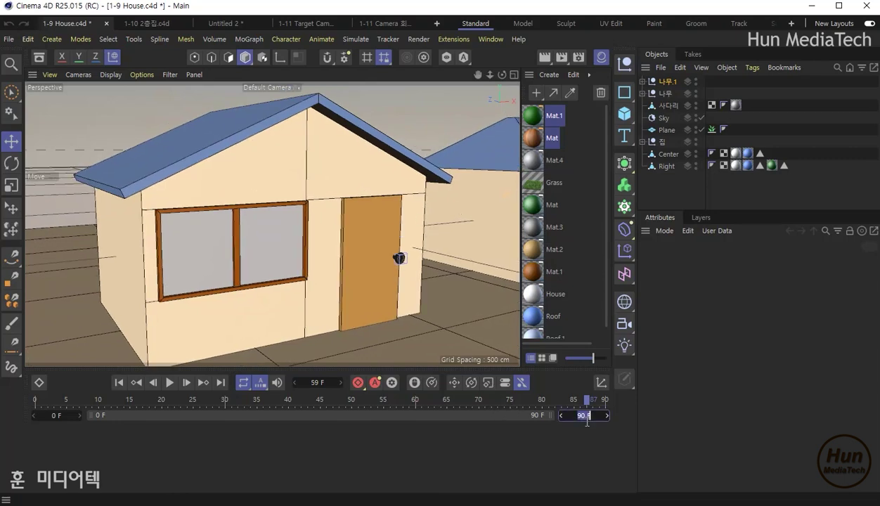
{"action": "type", "text": "200"}
{"action": "key", "text": "Return"}
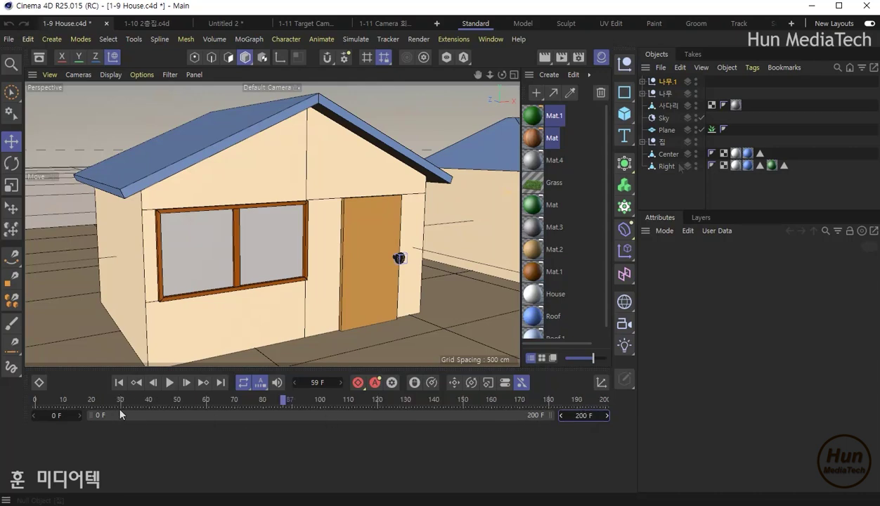
{"action": "left_click", "coordinate": [625, 325]}
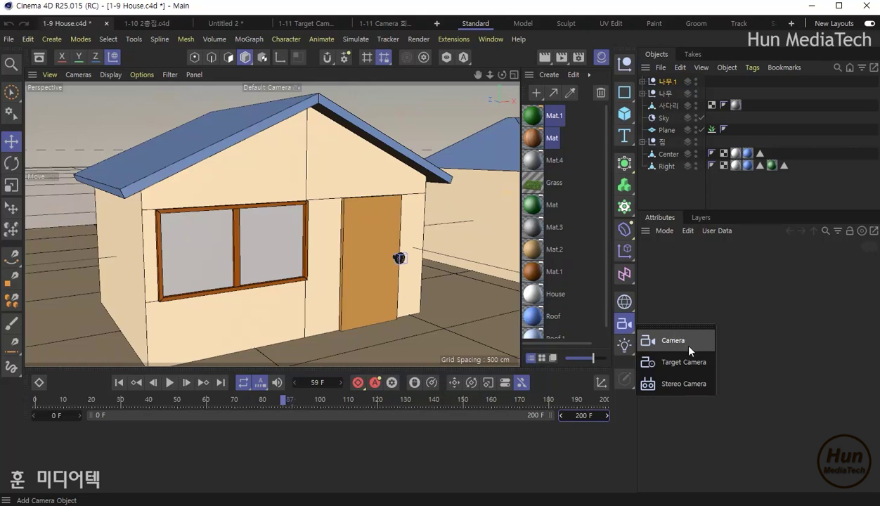
Add a plain Camera, enlarge the viewport, look through the camera, and rewind to frame 0
{"action": "left_click", "coordinate": [689, 346]}
{"action": "left_click_drag", "start_coordinate": [538, 369], "coordinate": [538, 381]}
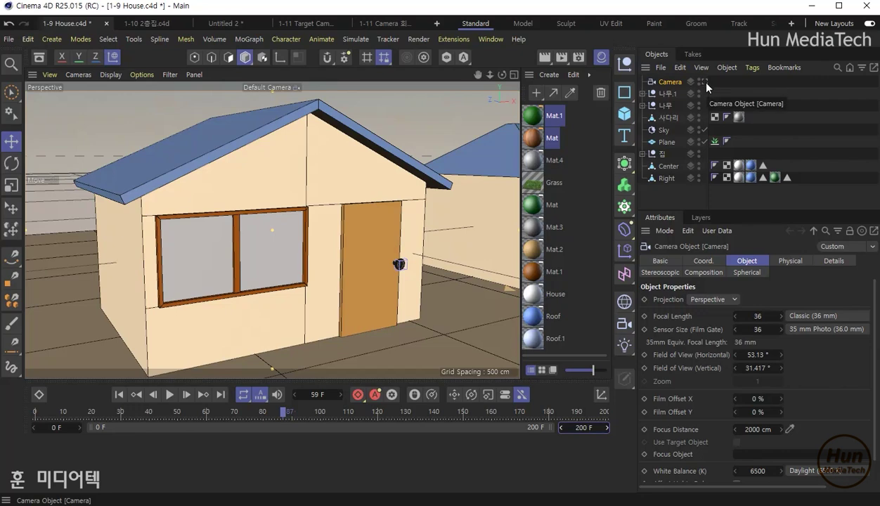
{"action": "left_click", "coordinate": [704, 82]}
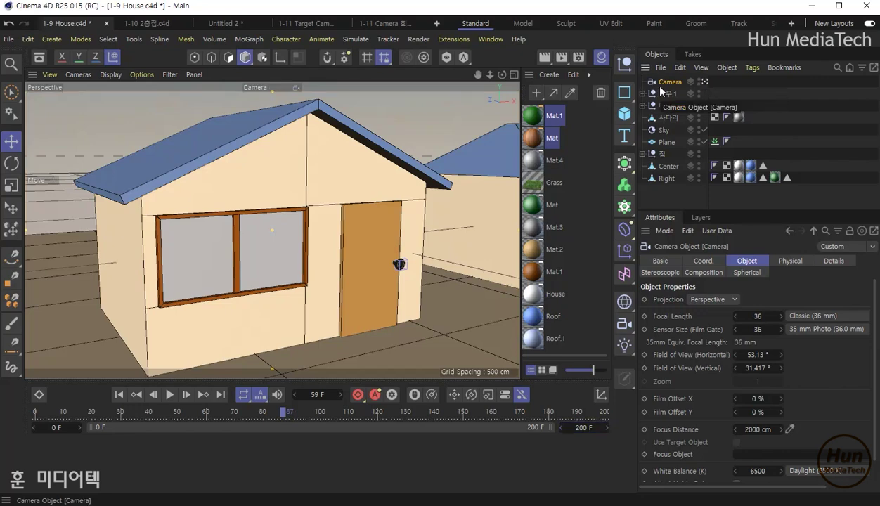
{"action": "left_click_drag", "start_coordinate": [52, 420], "coordinate": [25, 411]}
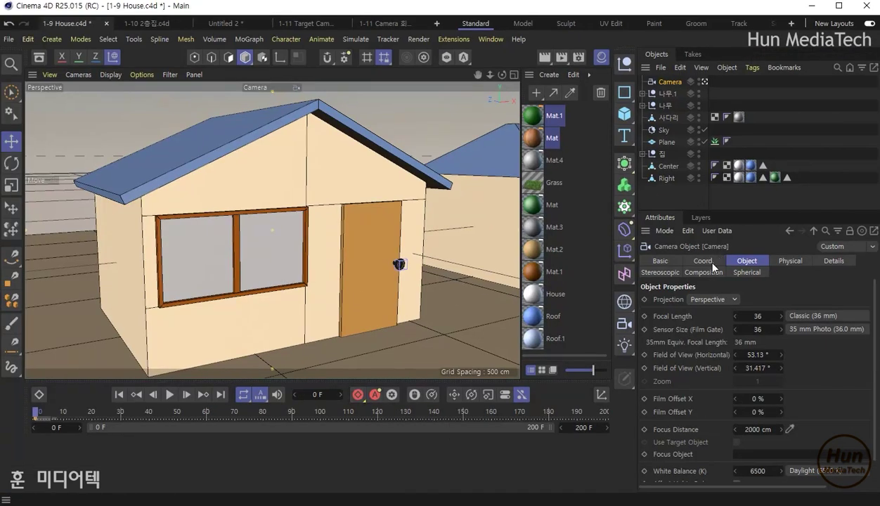
Show the camera's Coord. values and keyframe its position and rotation at frame 10
{"action": "left_click", "coordinate": [703, 261]}
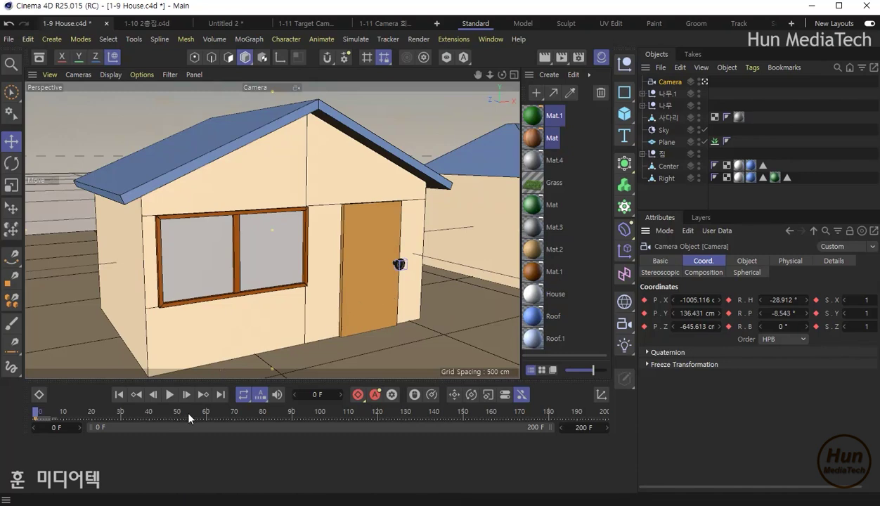
{"action": "left_click", "coordinate": [207, 412]}
{"action": "left_click", "coordinate": [62, 412]}
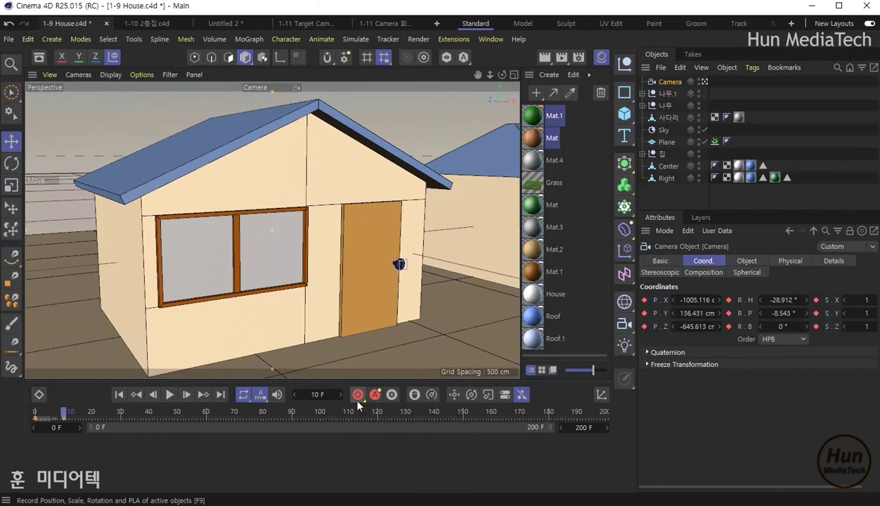
{"action": "left_click", "coordinate": [356, 396]}
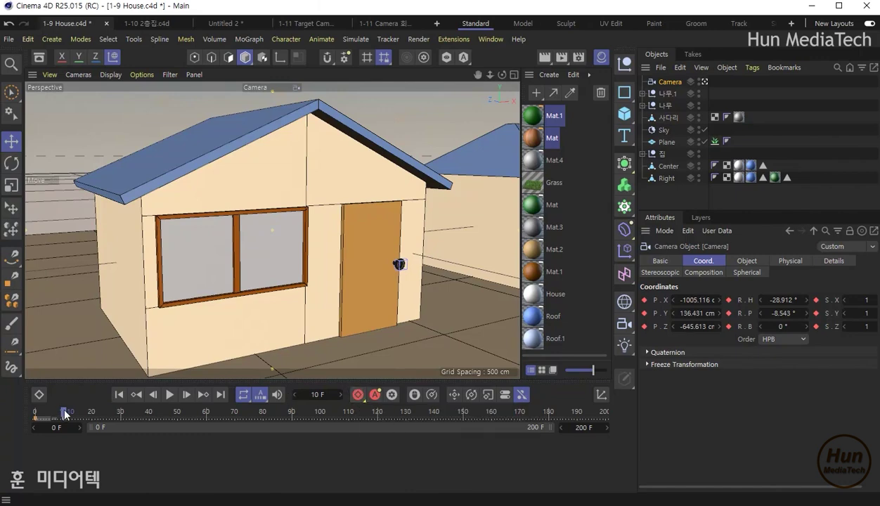
At frame 70, turn the camera toward the trees and ladder and dolly in
{"action": "mouse_move", "coordinate": [63, 412]}
{"action": "left_mouse_down"}
{"action": "mouse_move", "coordinate": [42, 412]}
{"action": "mouse_move", "coordinate": [72, 412]}
{"action": "mouse_move", "coordinate": [37, 412]}
{"action": "mouse_move", "coordinate": [190, 408]}
{"action": "mouse_move", "coordinate": [244, 420]}
{"action": "left_mouse_up"}
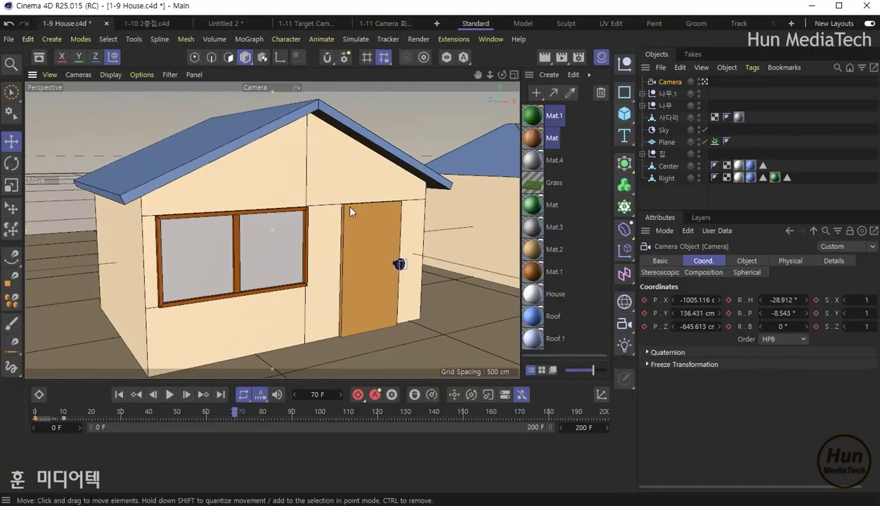
{"action": "left_click_drag", "start_coordinate": [342, 202], "coordinate": [453, 204], "text": "alt"}
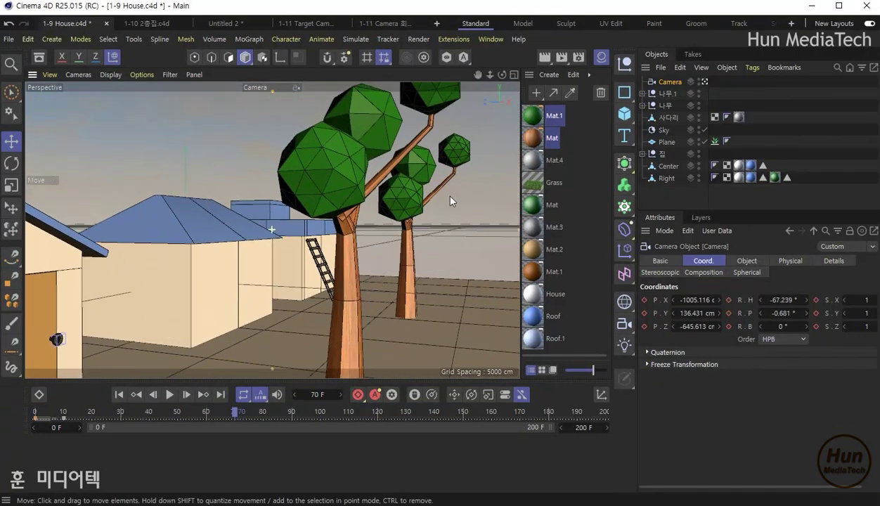
{"action": "scroll", "coordinate": [443, 196], "scroll_direction": "up", "scroll_amount": 2}
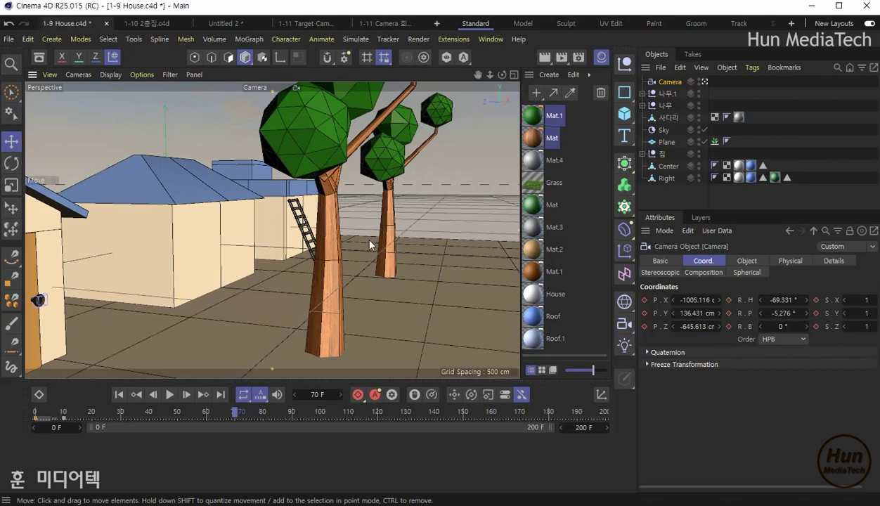
{"action": "scroll", "coordinate": [362, 235], "scroll_direction": "up", "scroll_amount": 2}
{"action": "scroll", "coordinate": [360, 222], "scroll_direction": "up", "scroll_amount": 3}
{"action": "scroll", "coordinate": [365, 197], "scroll_direction": "up", "scroll_amount": 3}
{"action": "scroll", "coordinate": [377, 155], "scroll_direction": "up", "scroll_amount": 3}
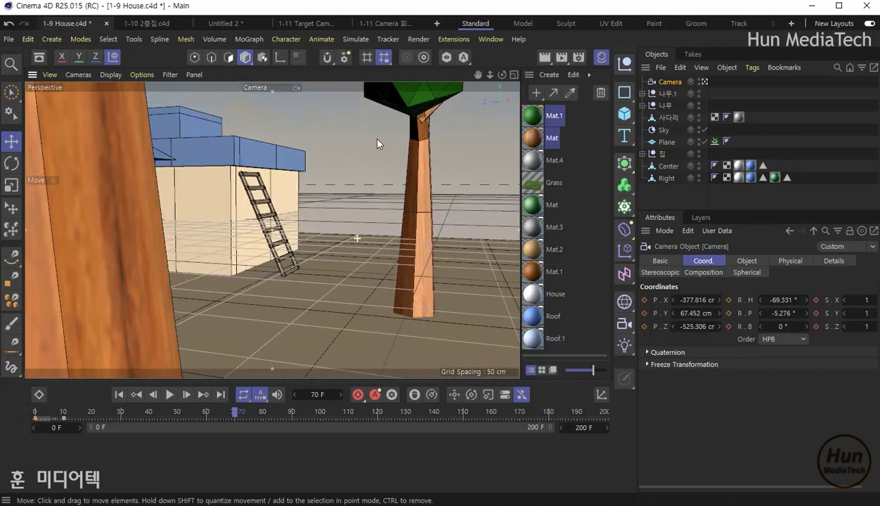
{"action": "scroll", "coordinate": [383, 112], "scroll_direction": "up", "scroll_amount": 3}
{"action": "scroll", "coordinate": [334, 332], "scroll_direction": "up", "scroll_amount": 2}
Frame the ladder house and keyframe the camera at P.X −51.188, heading −49.872°
{"action": "mouse_move", "coordinate": [334, 332]}
{"action": "left_mouse_down", "text": "alt"}
{"action": "mouse_move", "coordinate": [371, 220]}
{"action": "mouse_move", "coordinate": [413, 239]}
{"action": "left_mouse_up", "text": "alt"}
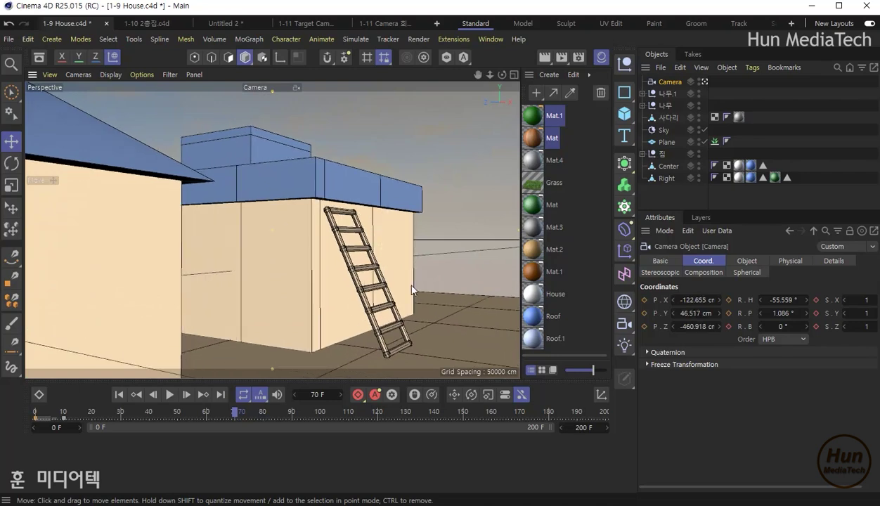
{"action": "scroll", "coordinate": [391, 302], "scroll_direction": "up", "scroll_amount": 2}
{"action": "scroll", "coordinate": [404, 307], "scroll_direction": "up", "scroll_amount": 2}
{"action": "middle_click_drag", "start_coordinate": [405, 307], "coordinate": [174, 309], "text": "alt"}
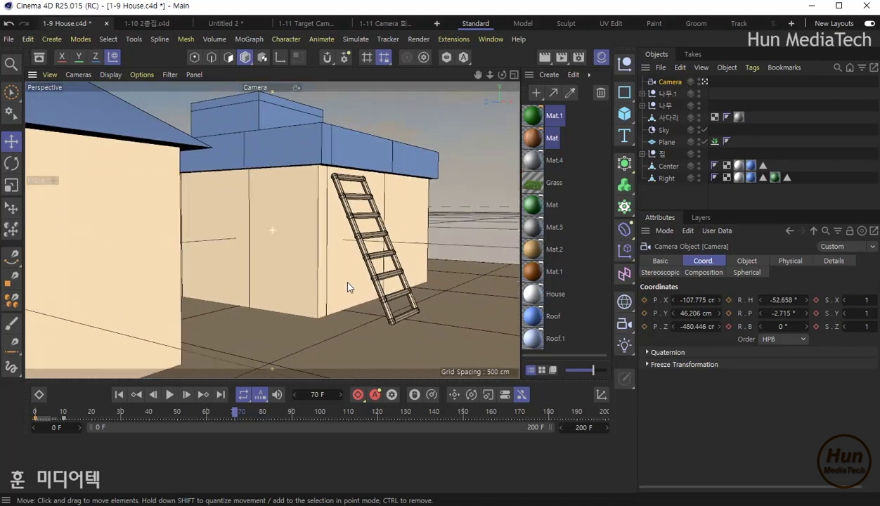
{"action": "mouse_move", "coordinate": [174, 310]}
{"action": "left_mouse_down", "text": "alt"}
{"action": "mouse_move", "coordinate": [252, 275]}
{"action": "mouse_move", "coordinate": [230, 271]}
{"action": "left_mouse_up", "text": "alt"}
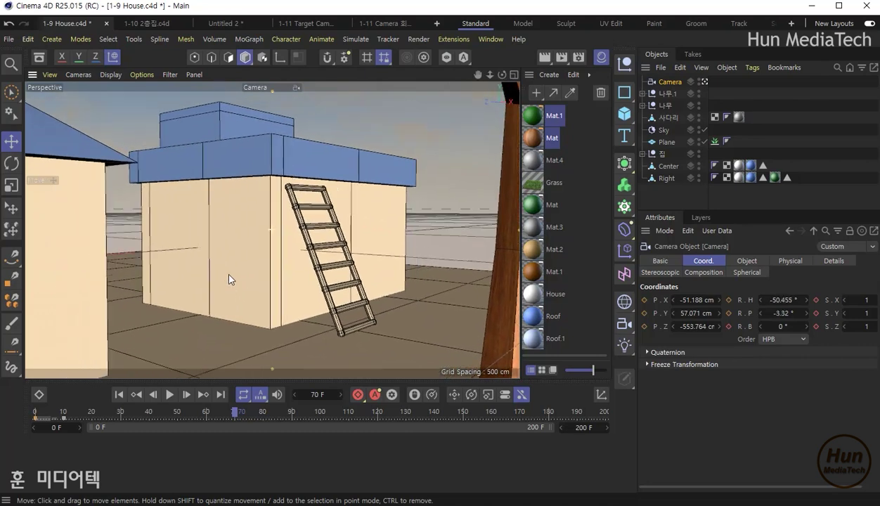
{"action": "left_click", "coordinate": [360, 396]}
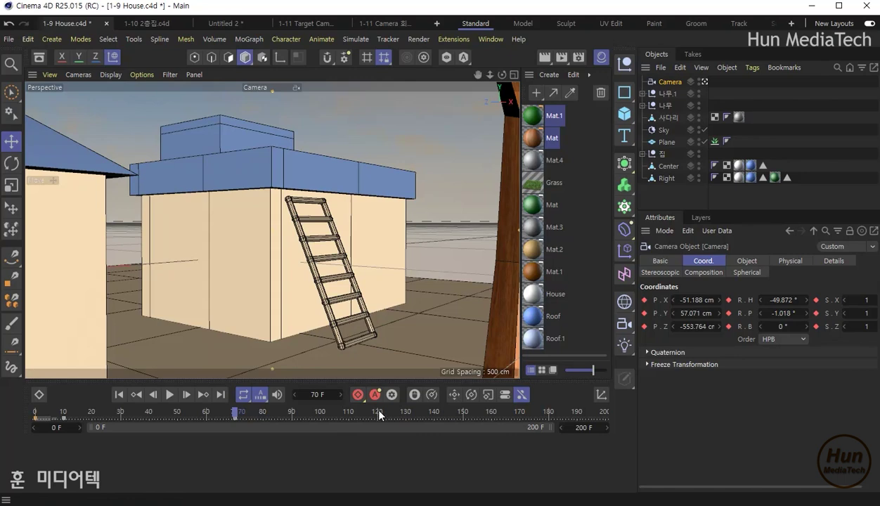
At frame 120, aim the camera at the ladder wall and keyframe it (P.X 1021.515, heading 63.944°)
{"action": "left_click", "coordinate": [378, 413]}
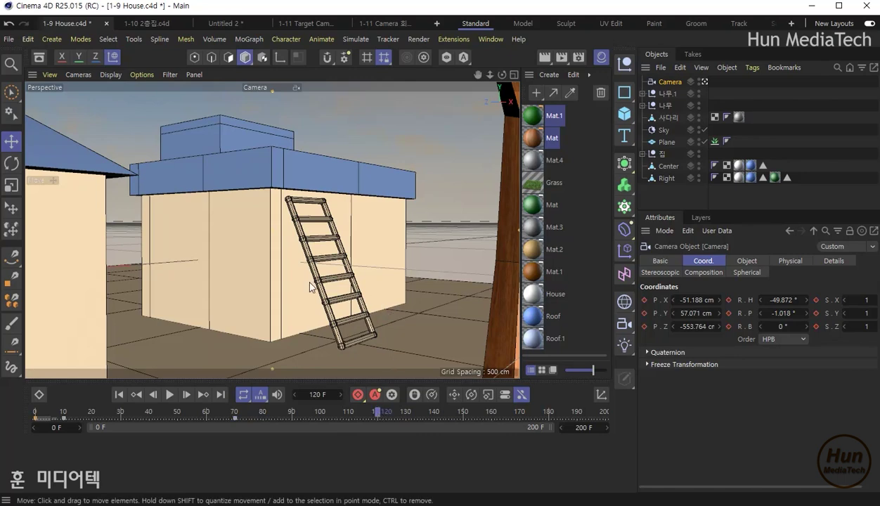
{"action": "mouse_move", "coordinate": [246, 279]}
{"action": "left_mouse_down", "text": "alt"}
{"action": "mouse_move", "coordinate": [124, 305]}
{"action": "mouse_move", "coordinate": [95, 289]}
{"action": "left_mouse_up", "text": "alt"}
{"action": "right_click_drag", "start_coordinate": [226, 279], "coordinate": [229, 358], "text": "alt"}
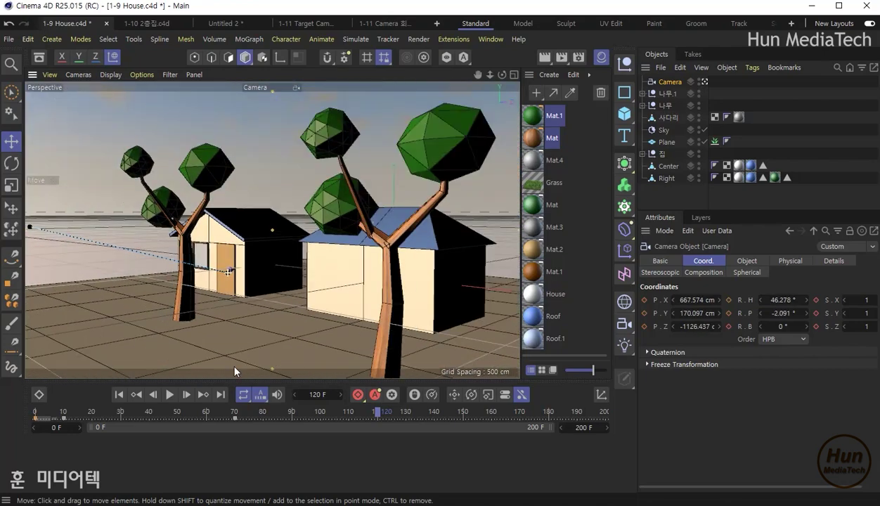
{"action": "middle_click_drag", "start_coordinate": [229, 359], "coordinate": [229, 365], "text": "alt"}
{"action": "mouse_move", "coordinate": [362, 319]}
{"action": "right_mouse_down", "text": "alt"}
{"action": "mouse_move", "coordinate": [241, 342]}
{"action": "mouse_move", "coordinate": [249, 310]}
{"action": "right_mouse_up", "text": "alt"}
{"action": "left_click_drag", "start_coordinate": [248, 309], "coordinate": [249, 322], "text": "alt"}
{"action": "right_click_drag", "start_coordinate": [249, 322], "coordinate": [225, 242], "text": "alt"}
{"action": "left_click_drag", "start_coordinate": [225, 242], "coordinate": [149, 229], "text": "alt"}
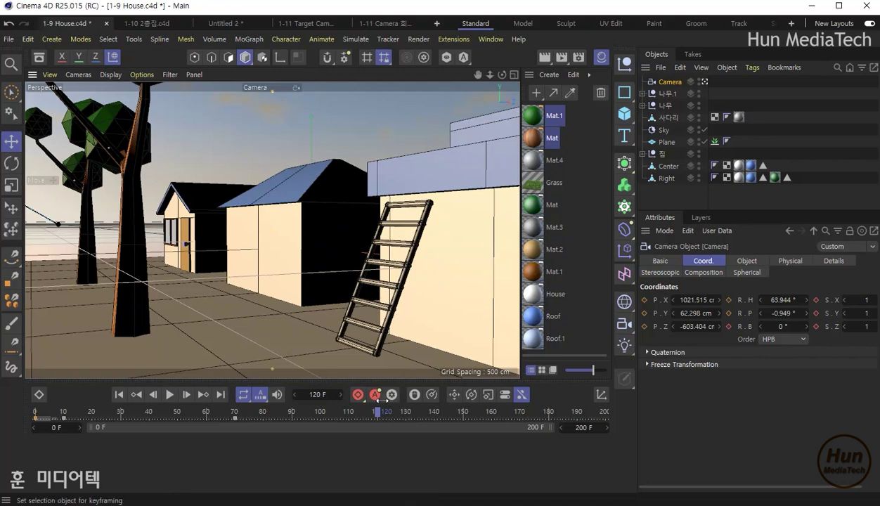
{"action": "left_click", "coordinate": [359, 395]}
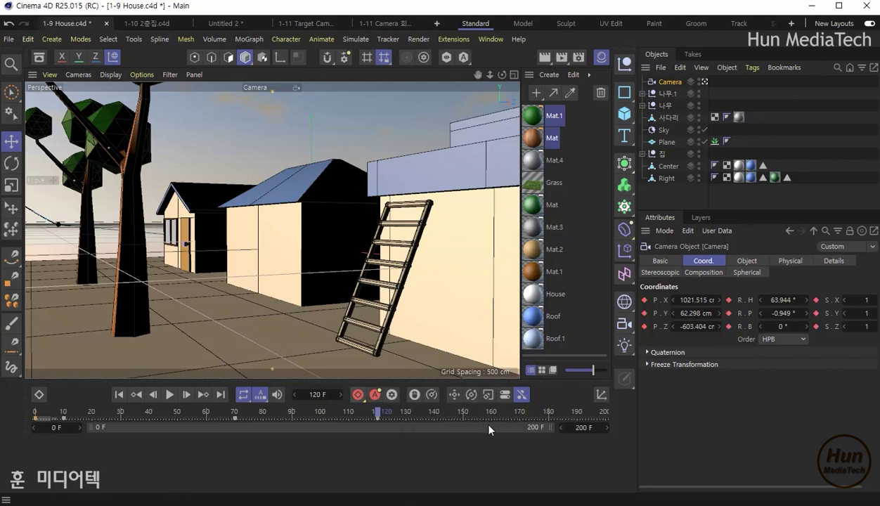
At frame 180, frame a wide shot of all three houses and keyframe it (heading 7.615°)
{"action": "left_click", "coordinate": [549, 415]}
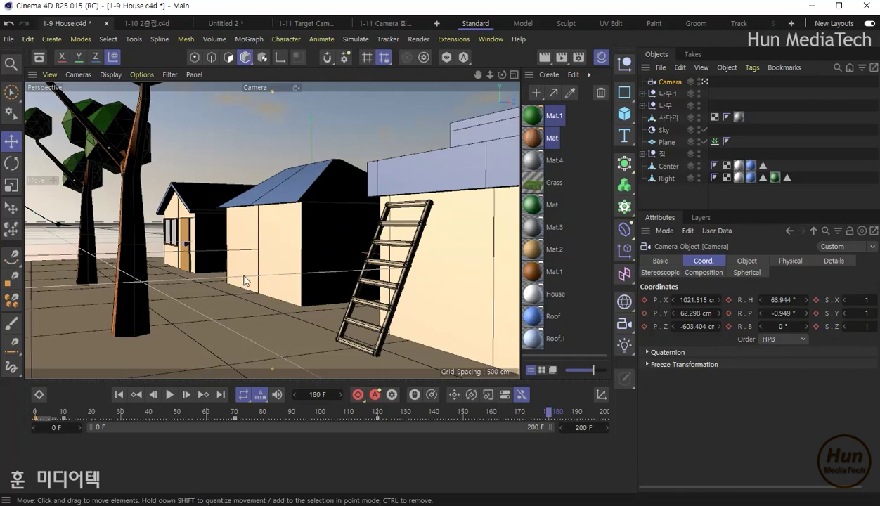
{"action": "left_click_drag", "start_coordinate": [275, 271], "coordinate": [298, 287], "text": "alt"}
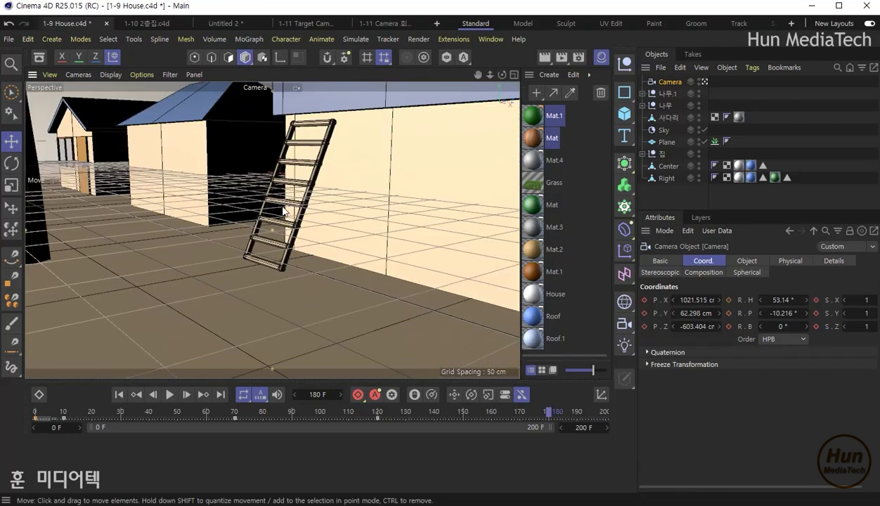
{"action": "scroll", "coordinate": [284, 343], "scroll_direction": "down", "scroll_amount": 5}
{"action": "scroll", "coordinate": [284, 256], "scroll_direction": "up", "scroll_amount": 5}
{"action": "scroll", "coordinate": [242, 247], "scroll_direction": "down", "scroll_amount": 2}
{"action": "mouse_move", "coordinate": [242, 247]}
{"action": "left_mouse_down", "text": "alt"}
{"action": "mouse_move", "coordinate": [282, 255]}
{"action": "mouse_move", "coordinate": [231, 241]}
{"action": "left_mouse_up", "text": "alt"}
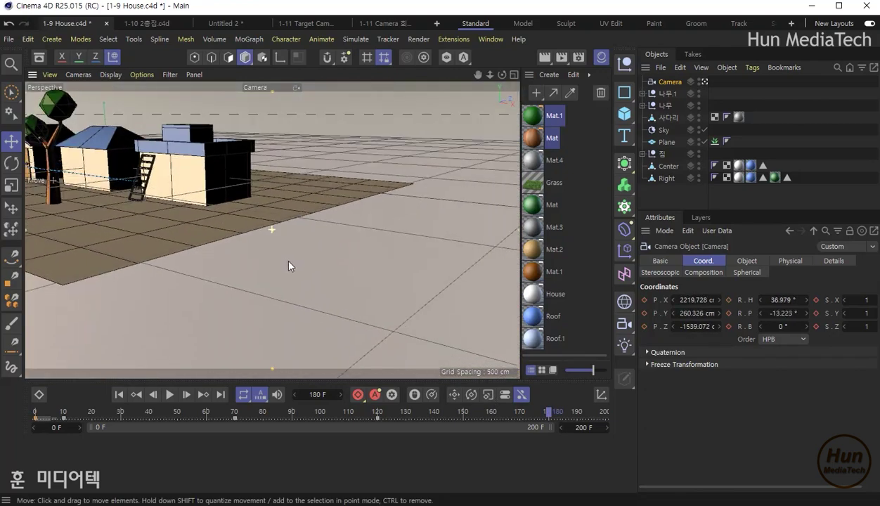
{"action": "middle_click_drag", "start_coordinate": [230, 242], "coordinate": [348, 269], "text": "alt"}
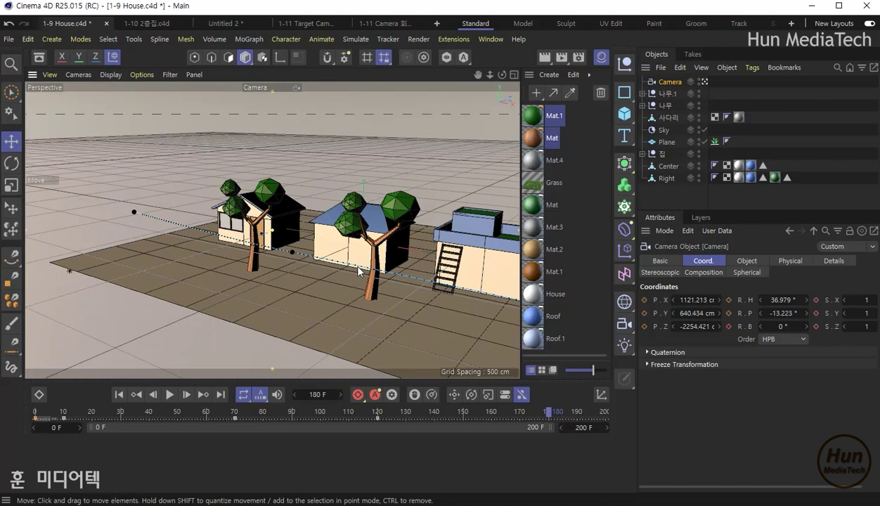
{"action": "mouse_move", "coordinate": [350, 266]}
{"action": "middle_mouse_down", "text": "alt"}
{"action": "mouse_move", "coordinate": [277, 253]}
{"action": "mouse_move", "coordinate": [293, 262]}
{"action": "middle_mouse_up", "text": "alt"}
{"action": "mouse_move", "coordinate": [235, 264]}
{"action": "left_mouse_down", "text": "alt"}
{"action": "mouse_move", "coordinate": [291, 261]}
{"action": "mouse_move", "coordinate": [84, 267]}
{"action": "left_mouse_up", "text": "alt"}
{"action": "middle_click_drag", "start_coordinate": [88, 278], "coordinate": [318, 290], "text": "alt"}
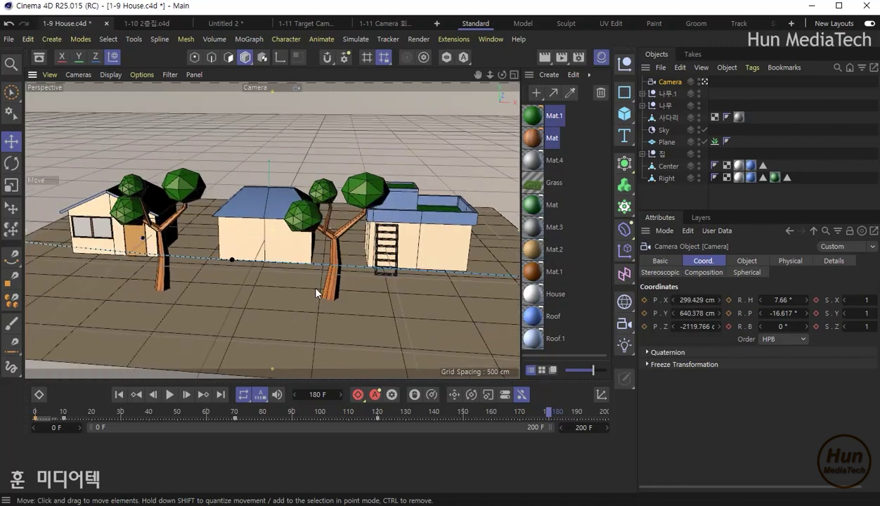
{"action": "mouse_move", "coordinate": [286, 278]}
{"action": "left_mouse_down", "text": "alt"}
{"action": "mouse_move", "coordinate": [279, 277]}
{"action": "mouse_move", "coordinate": [287, 275]}
{"action": "left_mouse_up", "text": "alt"}
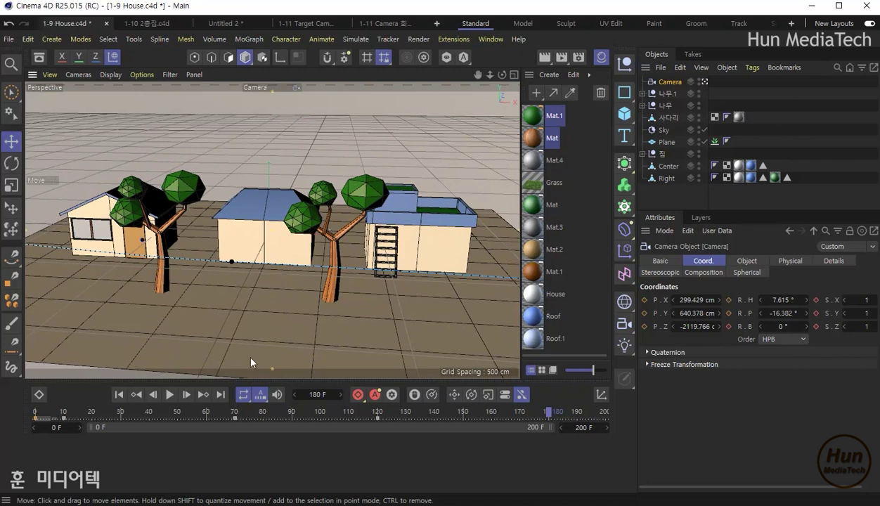
{"action": "left_click", "coordinate": [358, 395]}
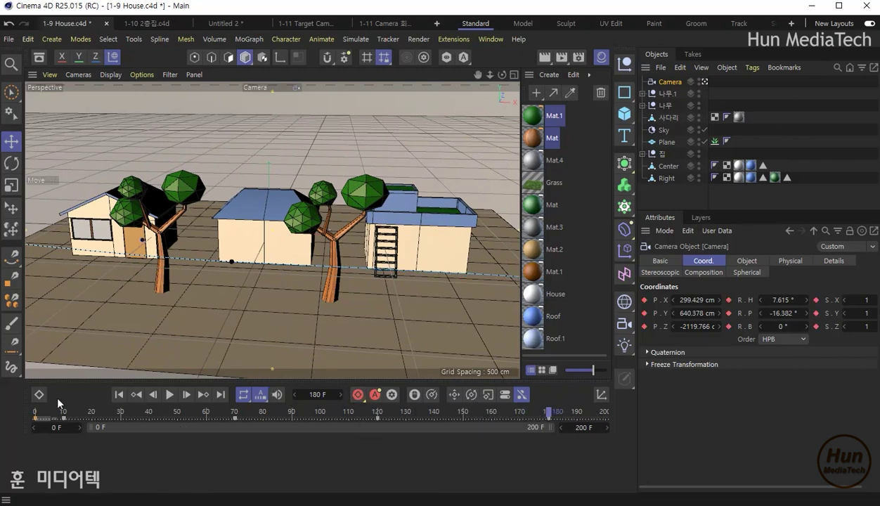
Rewind to frame 0, play the camera fly-through, and stop at frame 73
{"action": "left_click", "coordinate": [116, 392]}
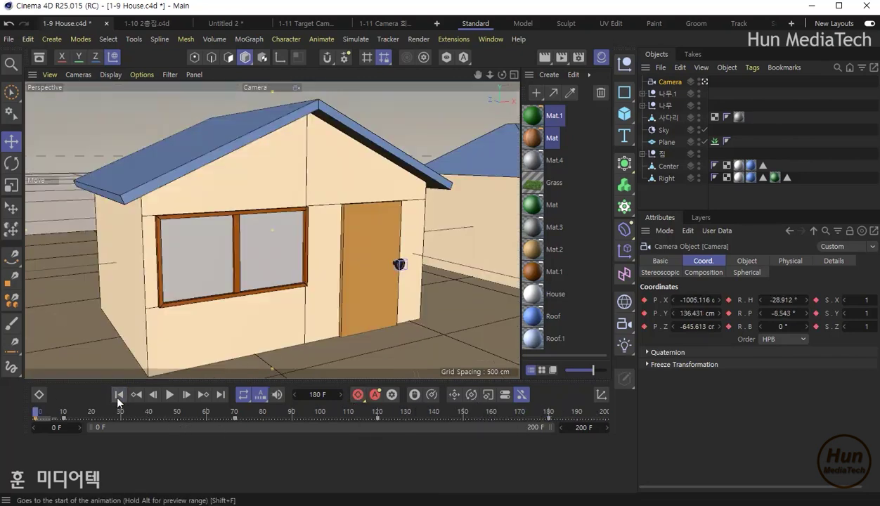
{"action": "left_click", "coordinate": [170, 395]}
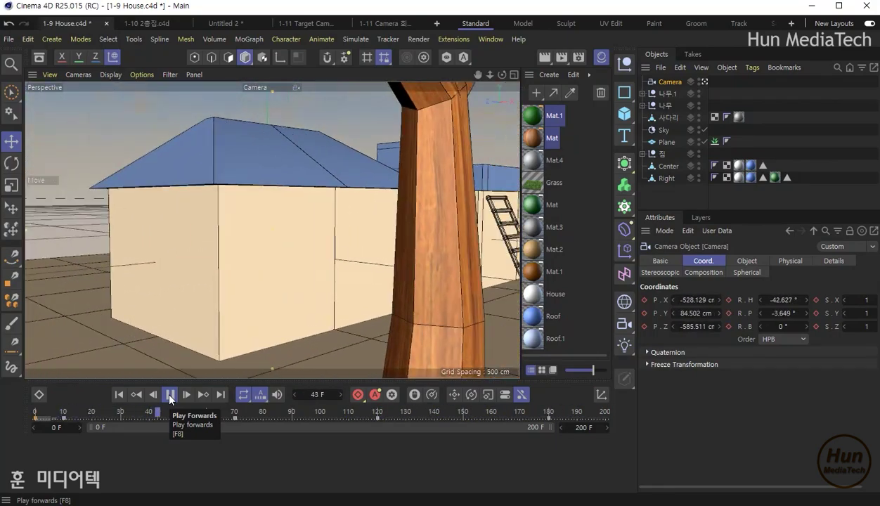
{"action": "left_click", "coordinate": [170, 397]}
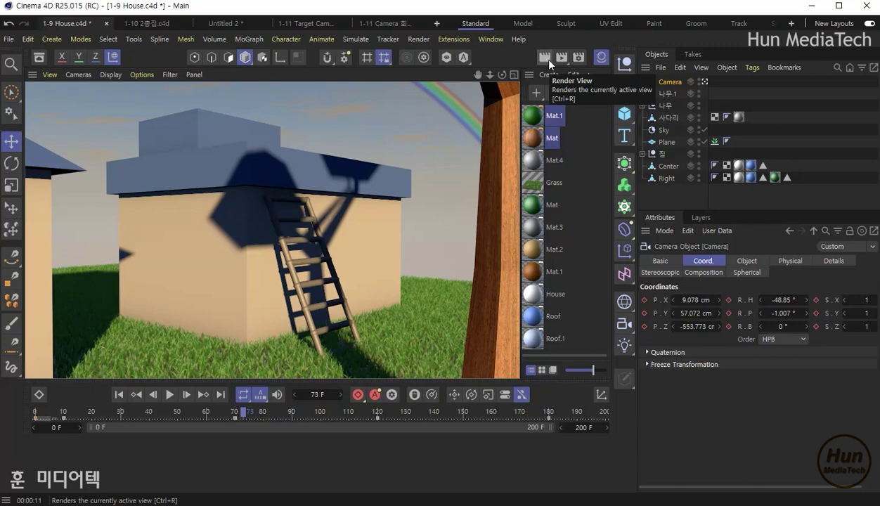
Restart the looping fly-through playback with Play Forwards
{"action": "left_click", "coordinate": [171, 394]}
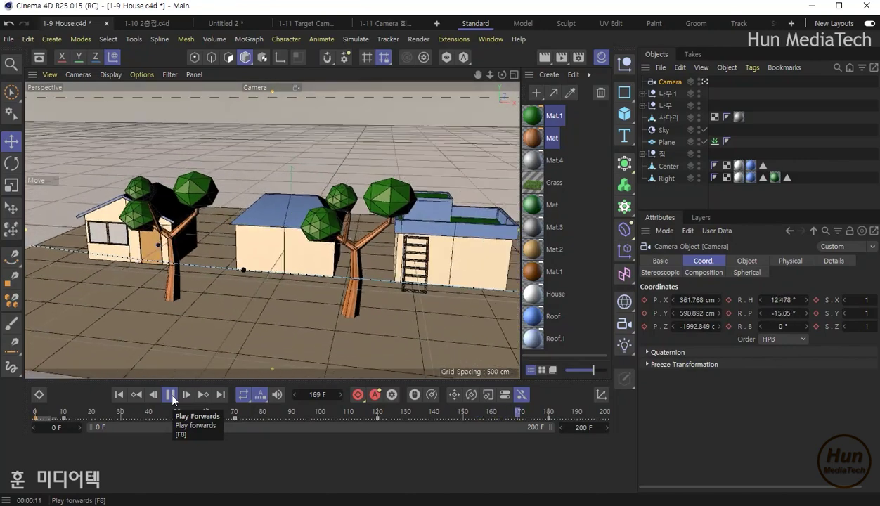
Stop playback at frame 189, save the project, and open Render Settings showing 1280 × 720 output
{"action": "left_click", "coordinate": [171, 396]}
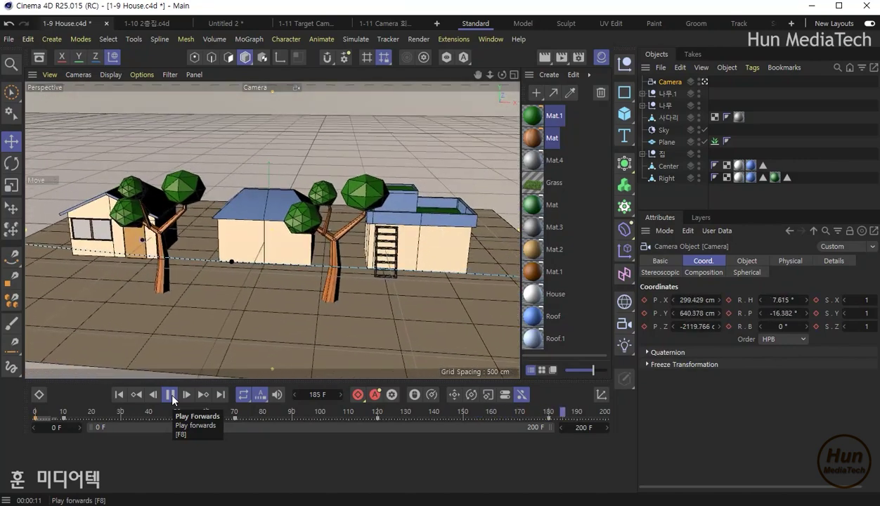
{"action": "left_click", "coordinate": [9, 39]}
{"action": "left_click", "coordinate": [49, 159]}
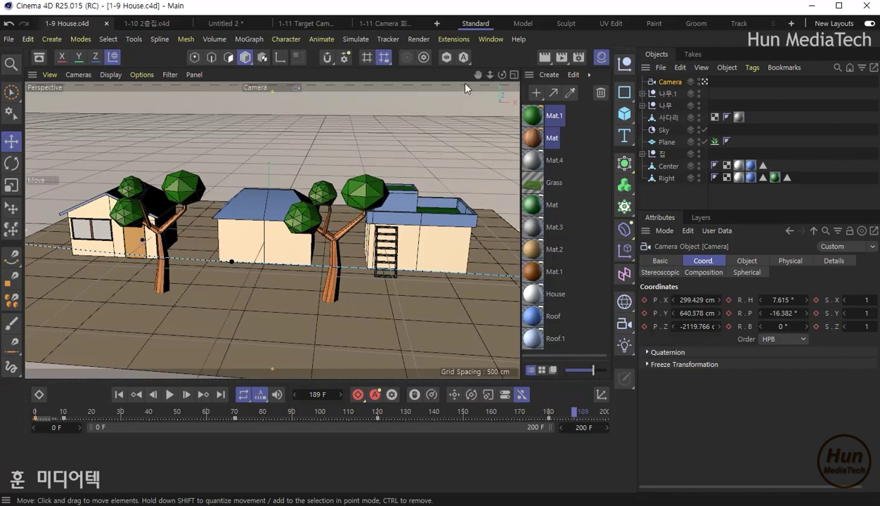
{"action": "left_click", "coordinate": [578, 57]}
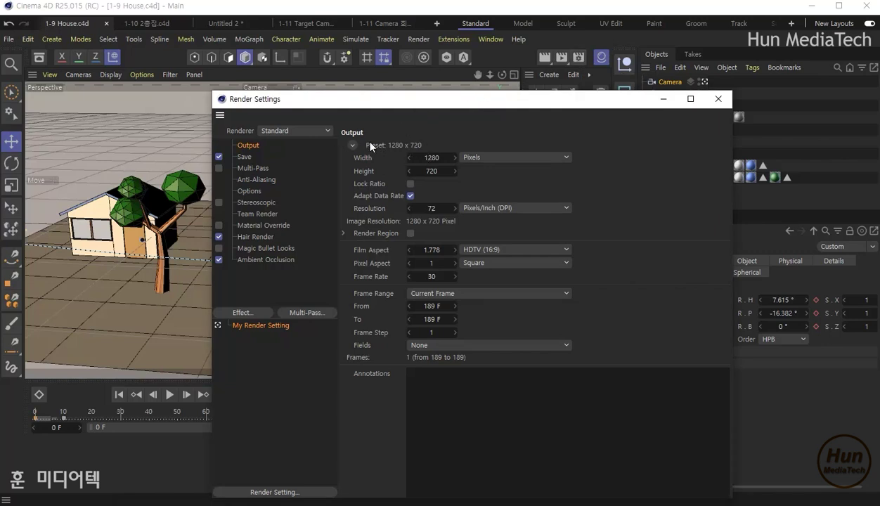
Review the output size unit and preset options, leaving the size unchanged
{"action": "left_click", "coordinate": [481, 157]}
{"action": "left_click", "coordinate": [491, 130]}
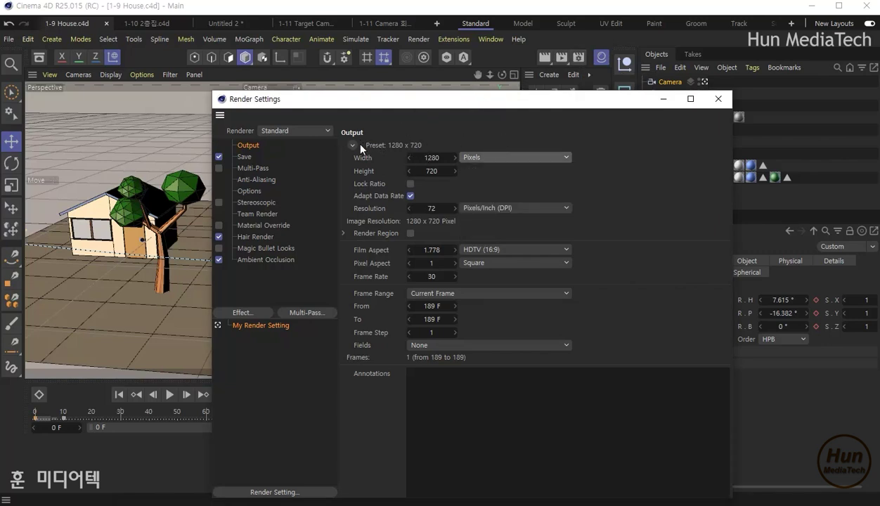
{"action": "left_click", "coordinate": [354, 146]}
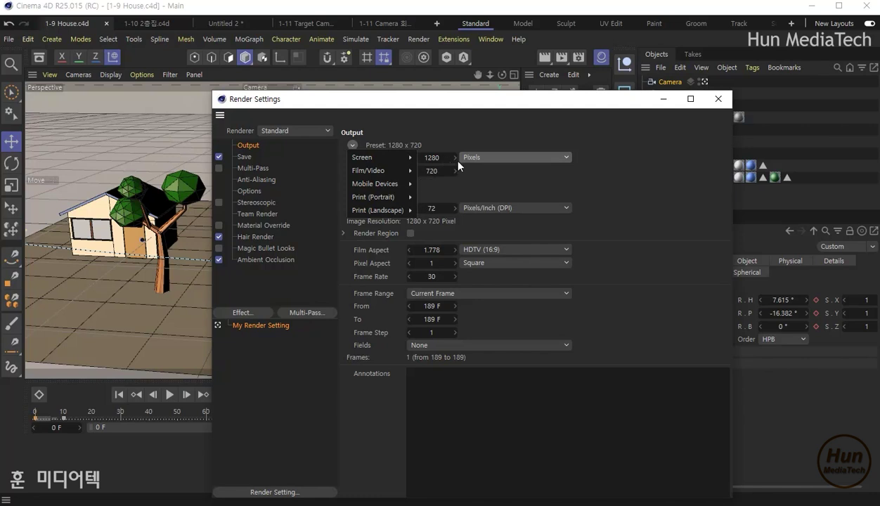
{"action": "left_click", "coordinate": [527, 136]}
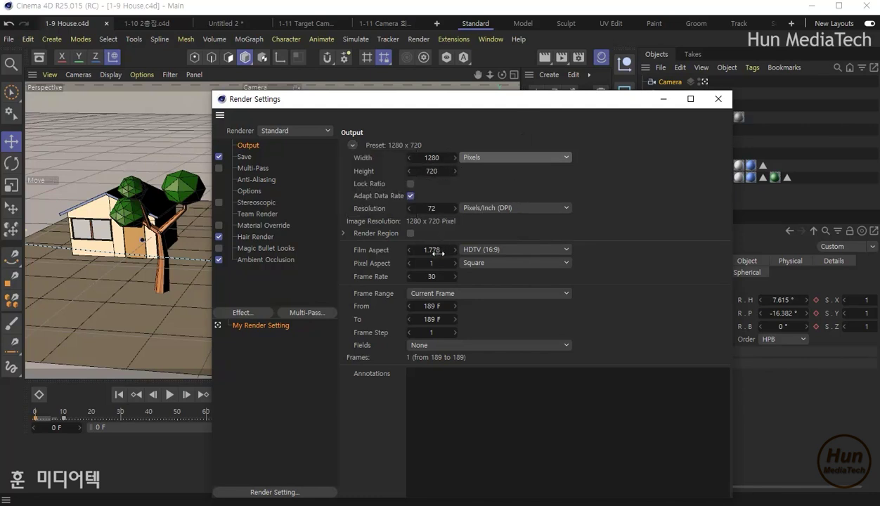
Set the frame range to all frames, then change the end frame from 200 to 190
{"action": "left_click", "coordinate": [470, 293]}
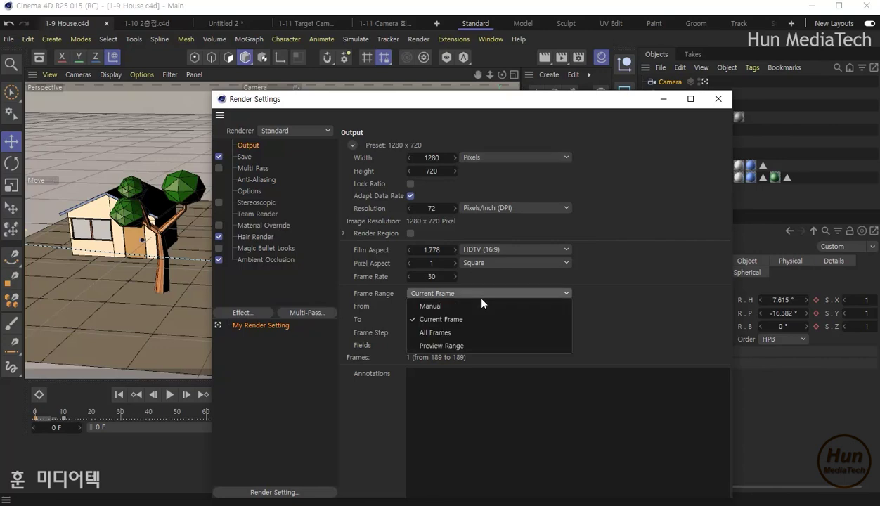
{"action": "left_click", "coordinate": [483, 335]}
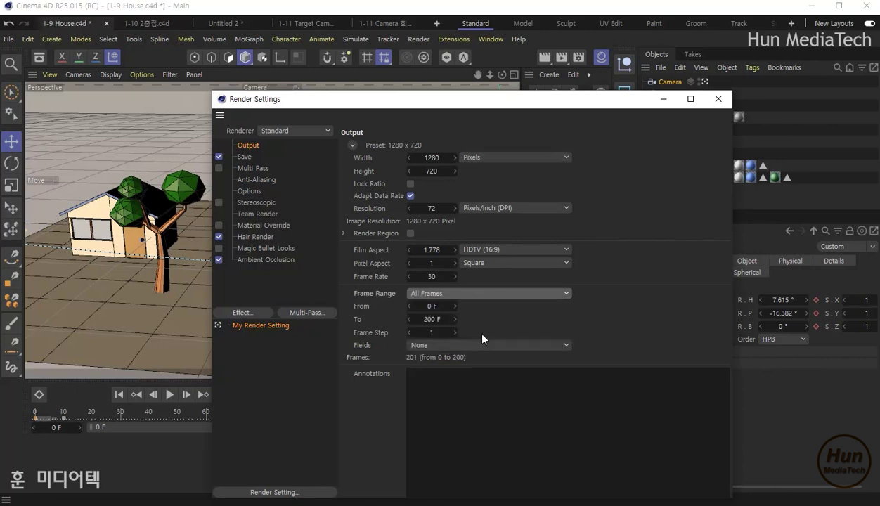
{"action": "left_click", "coordinate": [555, 293]}
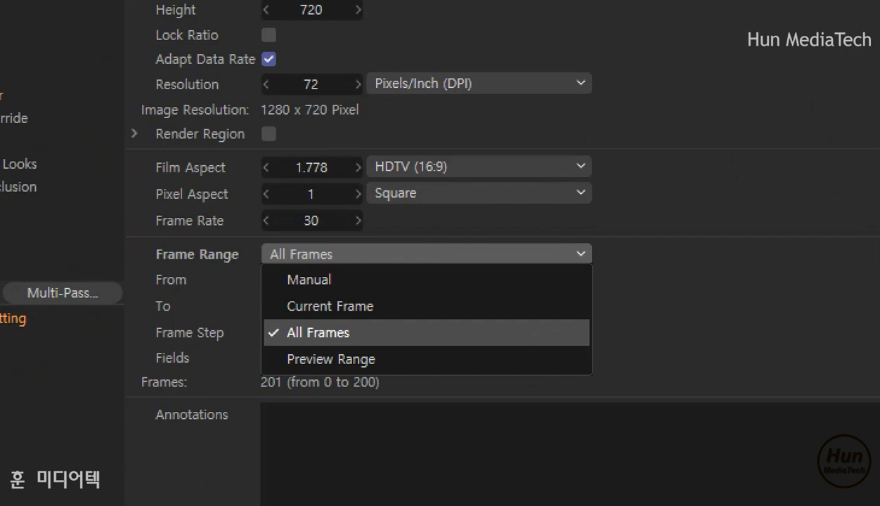
{"action": "left_click", "coordinate": [555, 293]}
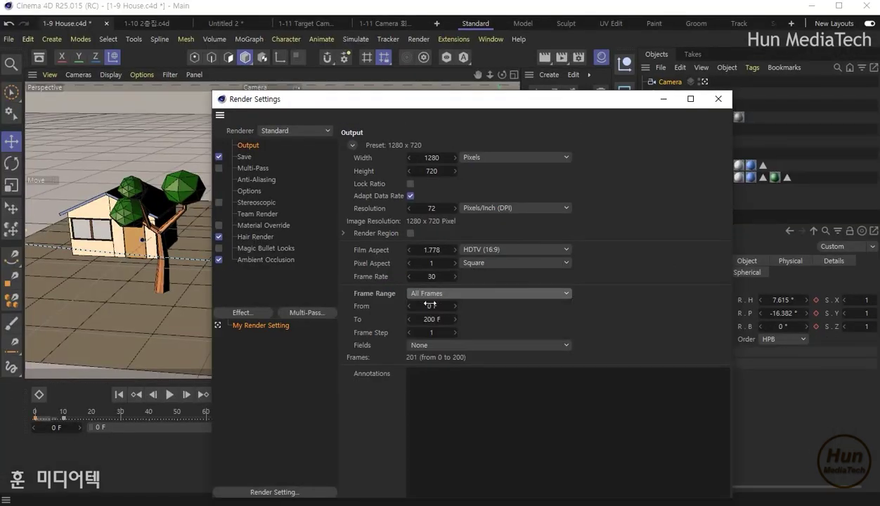
{"action": "left_click", "coordinate": [439, 320]}
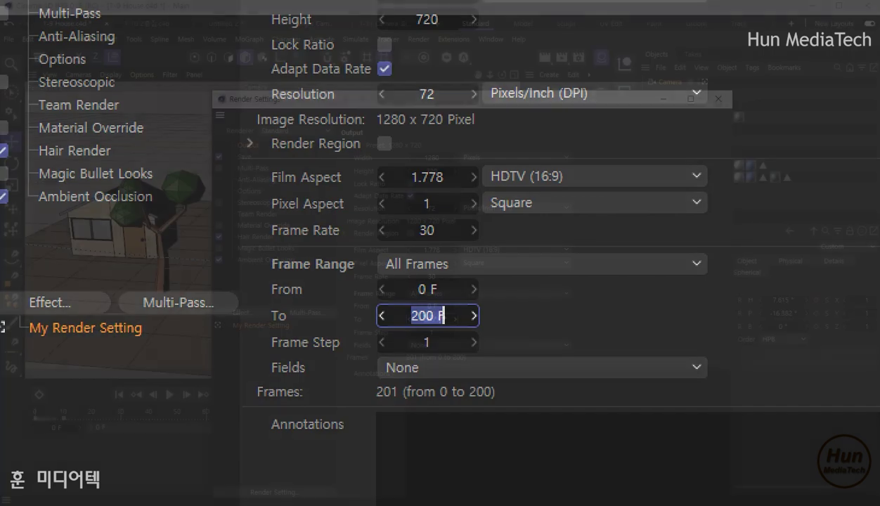
{"action": "type", "text": "150"}
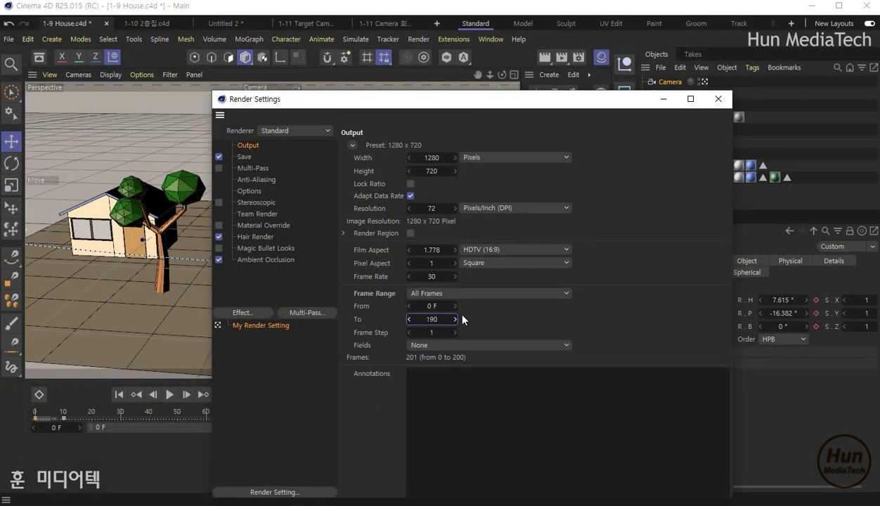
{"action": "key", "text": "Return"}
Save the render output as 'House' inside the 렌더링 folder
{"action": "left_click", "coordinate": [252, 156]}
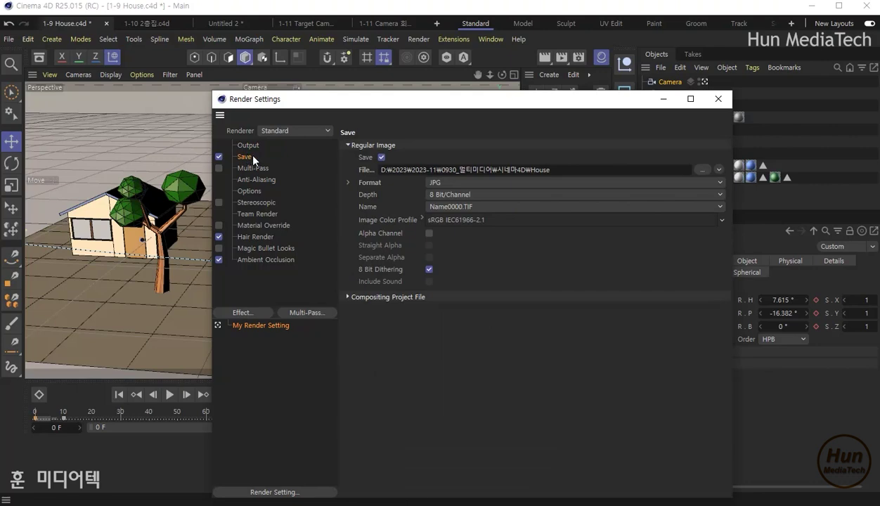
{"action": "left_click", "coordinate": [703, 170]}
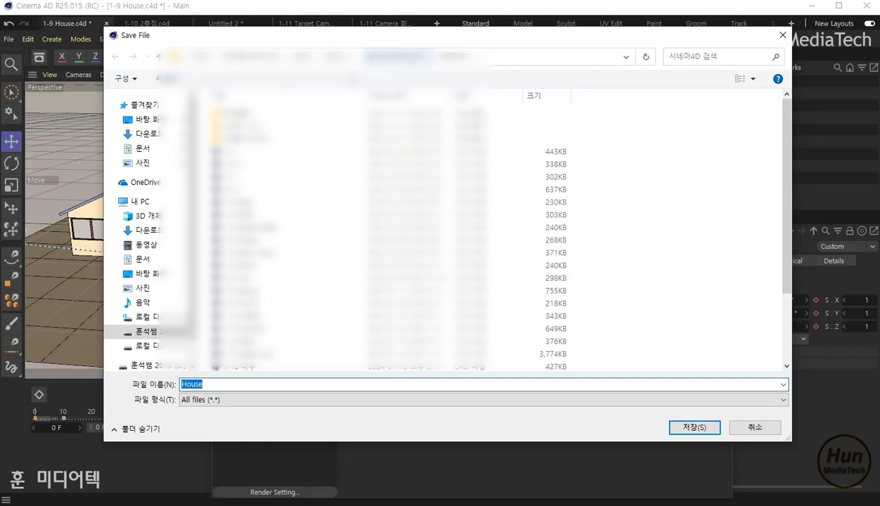
{"action": "left_click", "coordinate": [236, 111]}
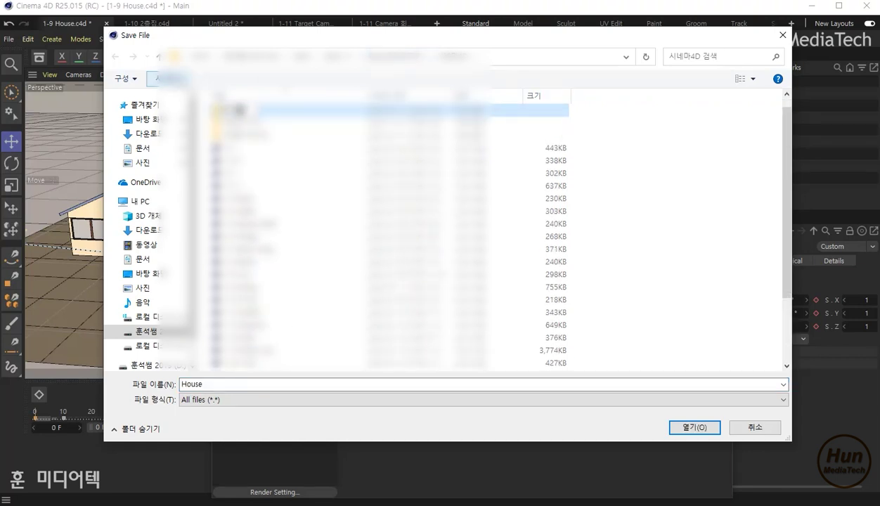
{"action": "double_click", "coordinate": [235, 111]}
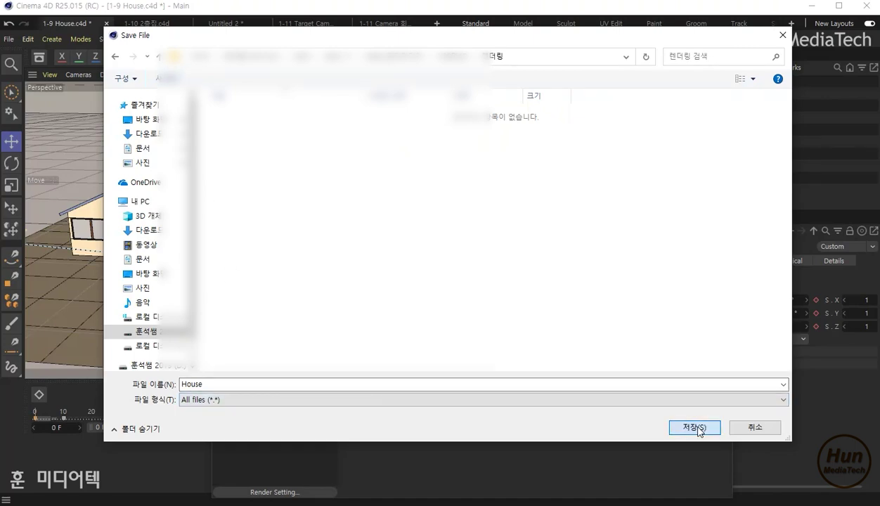
{"action": "left_click", "coordinate": [696, 428]}
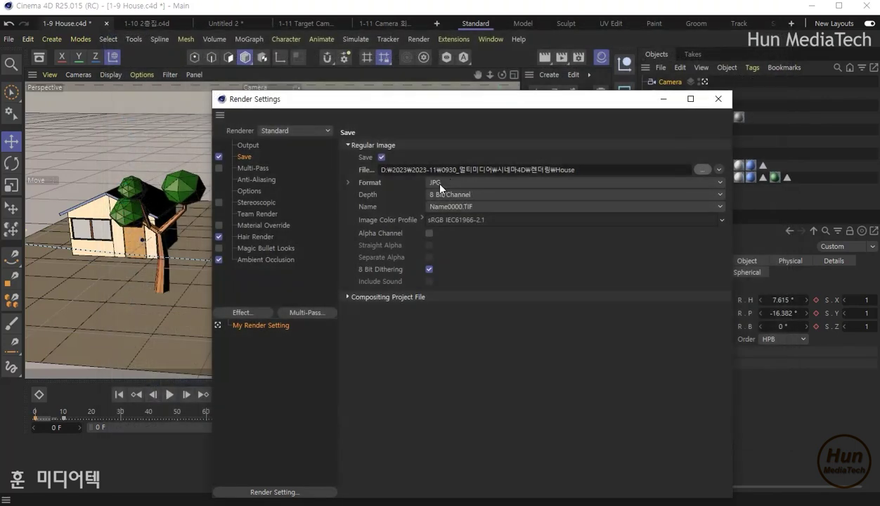
Change the render output format from JPG to MP4
{"action": "left_click", "coordinate": [442, 187]}
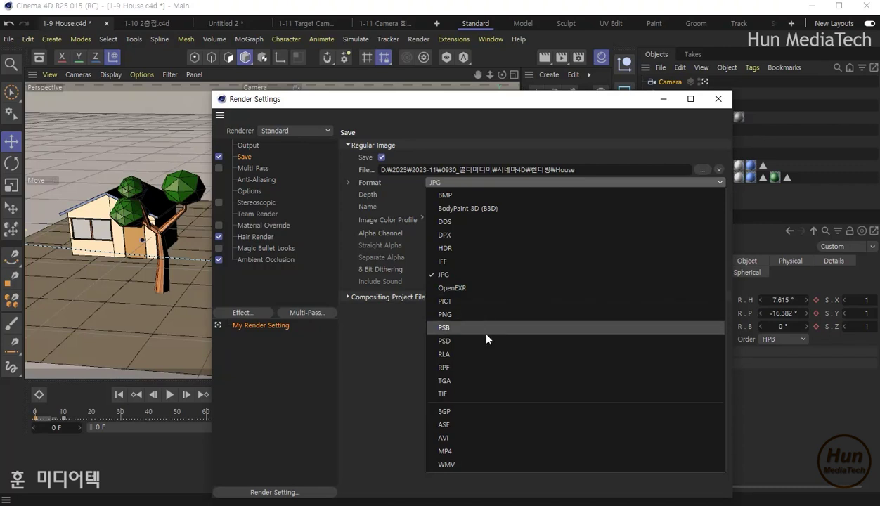
{"action": "left_click", "coordinate": [497, 455]}
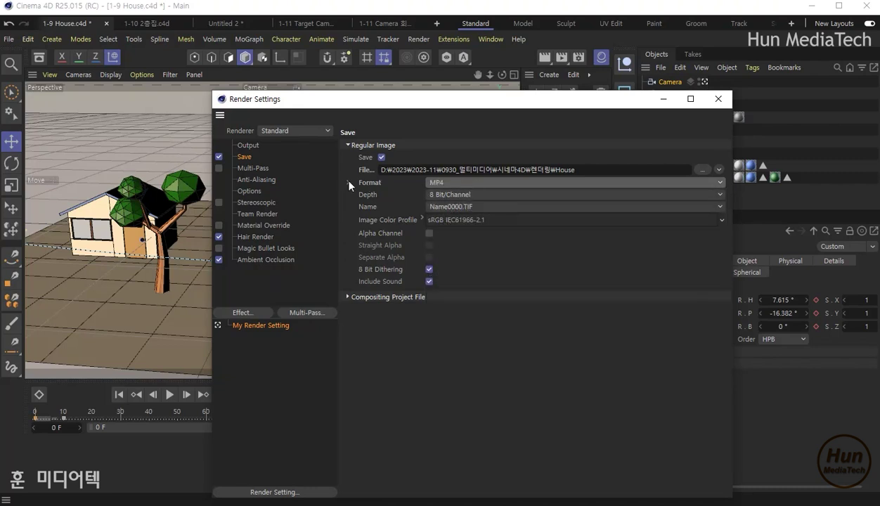
{"action": "left_click", "coordinate": [455, 182]}
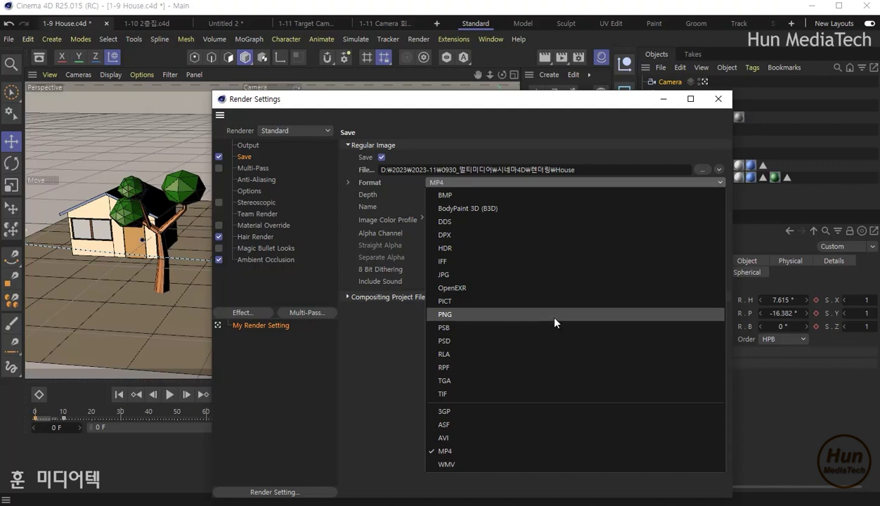
{"action": "left_click", "coordinate": [551, 458]}
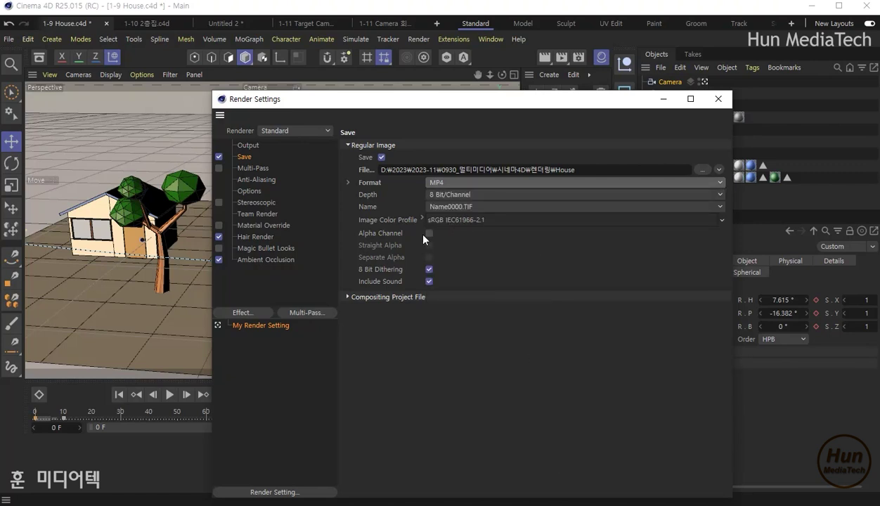
Confirm the MP4 video codec is H.264, then collapse the codec options
{"action": "left_click", "coordinate": [349, 184]}
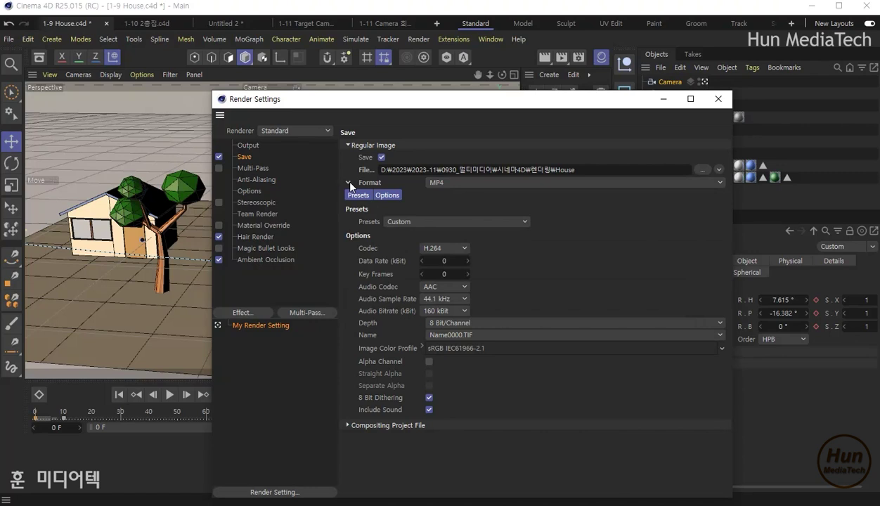
{"action": "left_click", "coordinate": [444, 248]}
{"action": "left_click", "coordinate": [458, 258]}
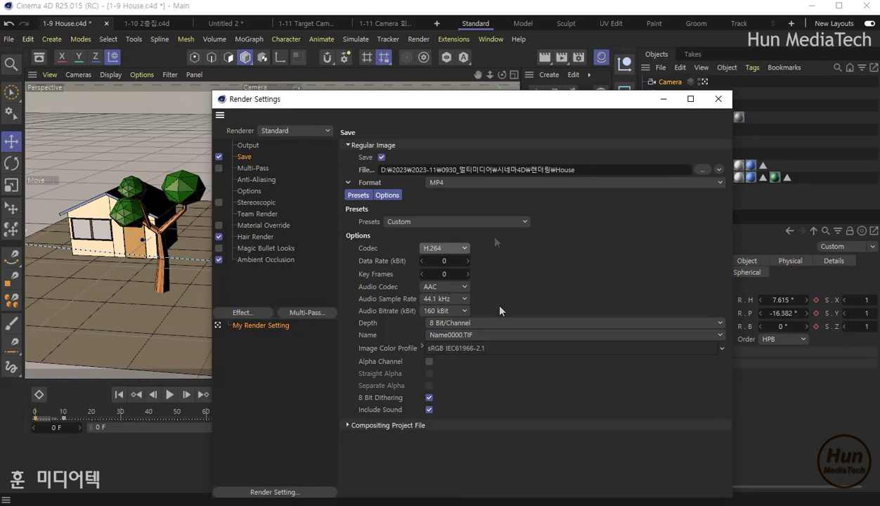
{"action": "left_click", "coordinate": [348, 184]}
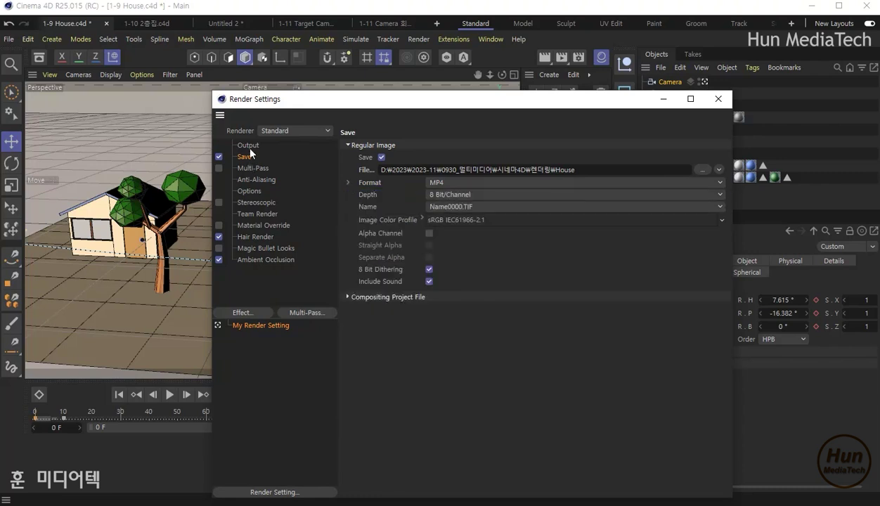
{"action": "left_click", "coordinate": [250, 146]}
{"action": "left_click", "coordinate": [245, 160]}
{"action": "left_click_drag", "start_coordinate": [371, 102], "coordinate": [359, 64]}
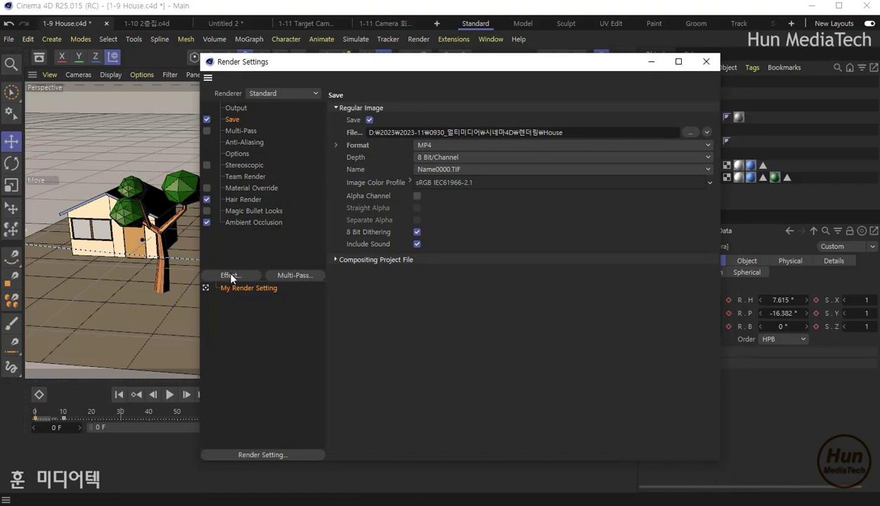
{"action": "left_click", "coordinate": [232, 275]}
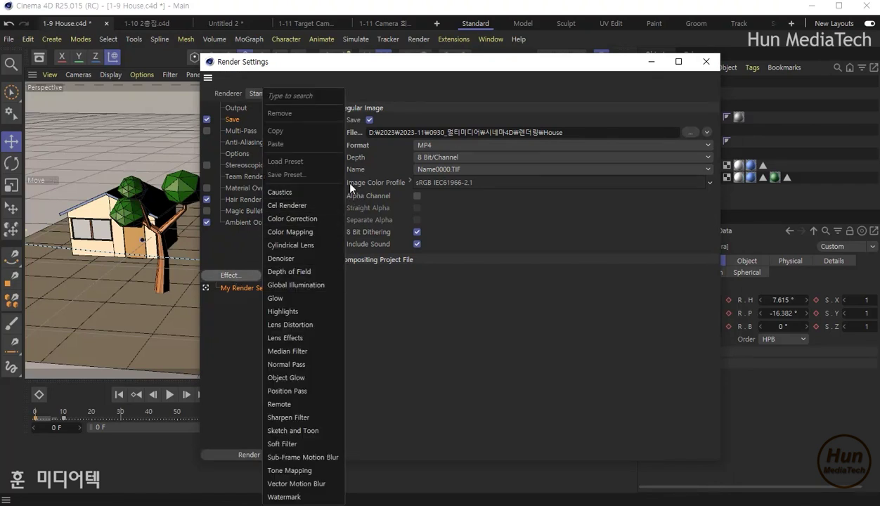
{"action": "left_click", "coordinate": [232, 260]}
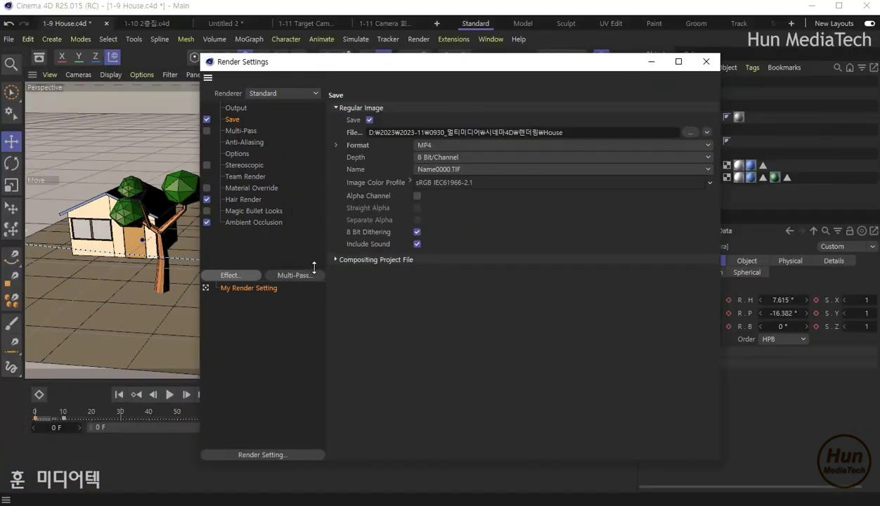
{"action": "left_click_drag", "start_coordinate": [494, 62], "coordinate": [511, 109]}
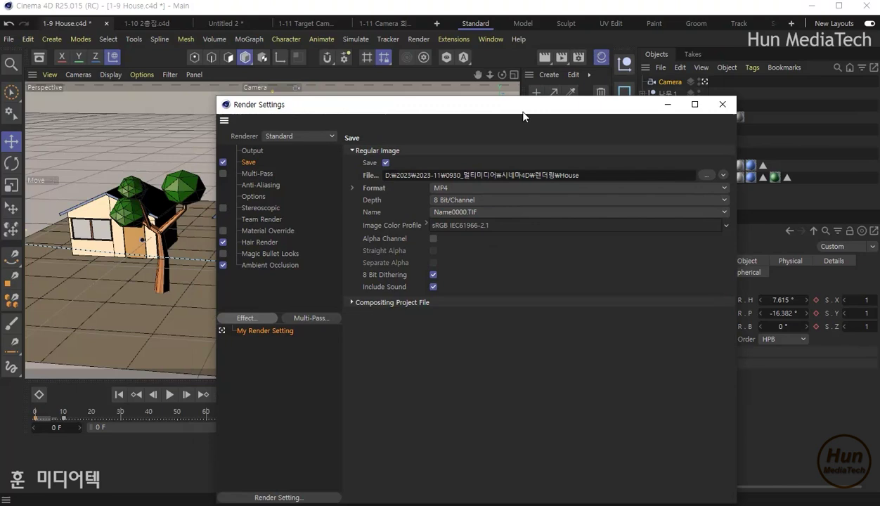
Render the camera animation to the Picture Viewer and set the viewer zoom to 70%
{"action": "left_click", "coordinate": [566, 62]}
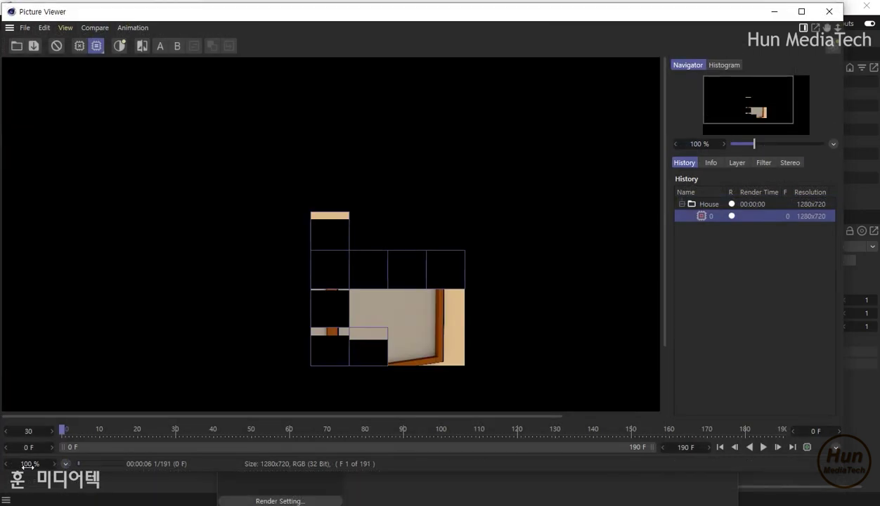
{"action": "left_click", "coordinate": [28, 464]}
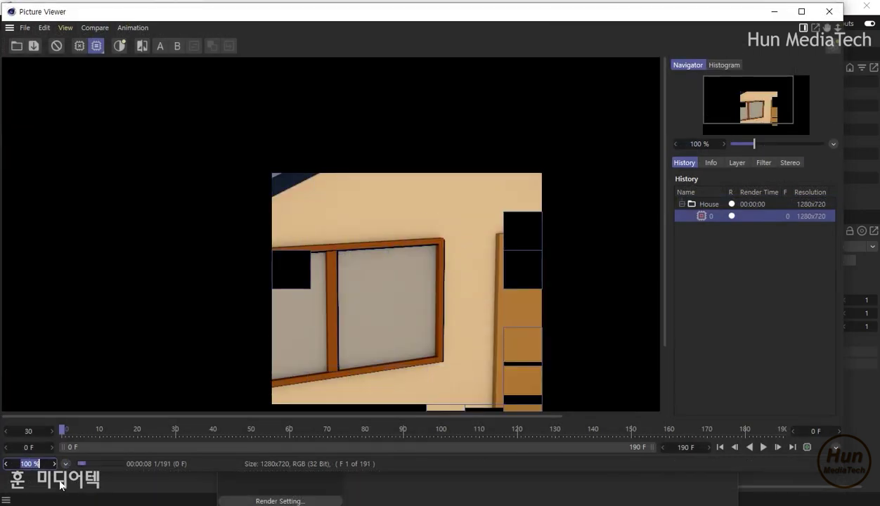
{"action": "type", "text": "70"}
{"action": "key", "text": "Return"}
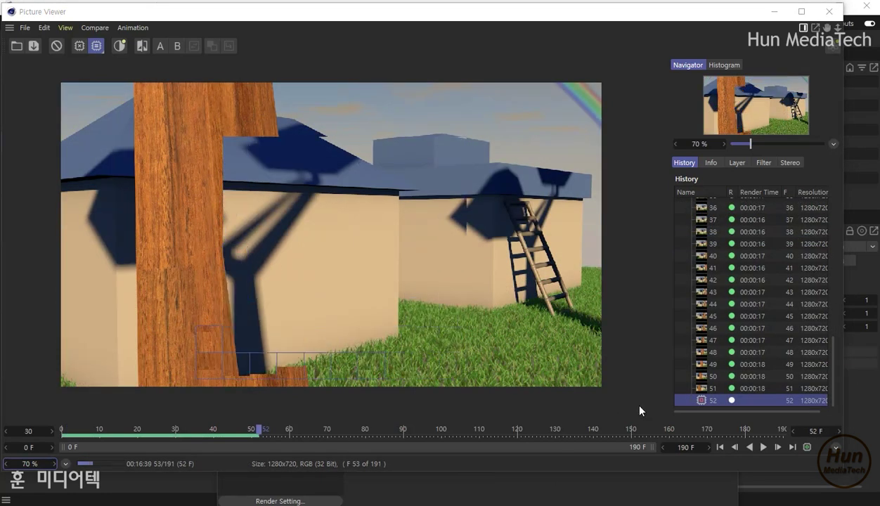
Play back the rendered frames and reposition the Picture Viewer window to show its timeline
{"action": "left_click", "coordinate": [764, 448]}
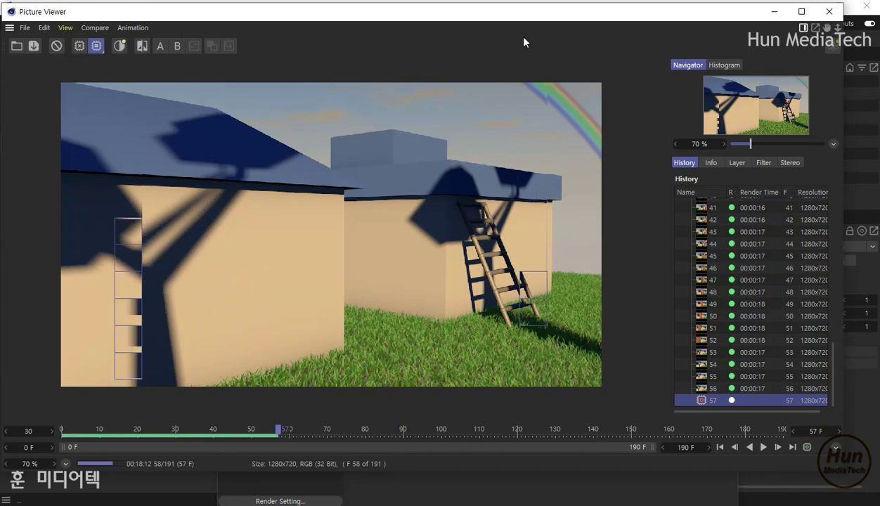
{"action": "left_click_drag", "start_coordinate": [536, 12], "coordinate": [544, 98]}
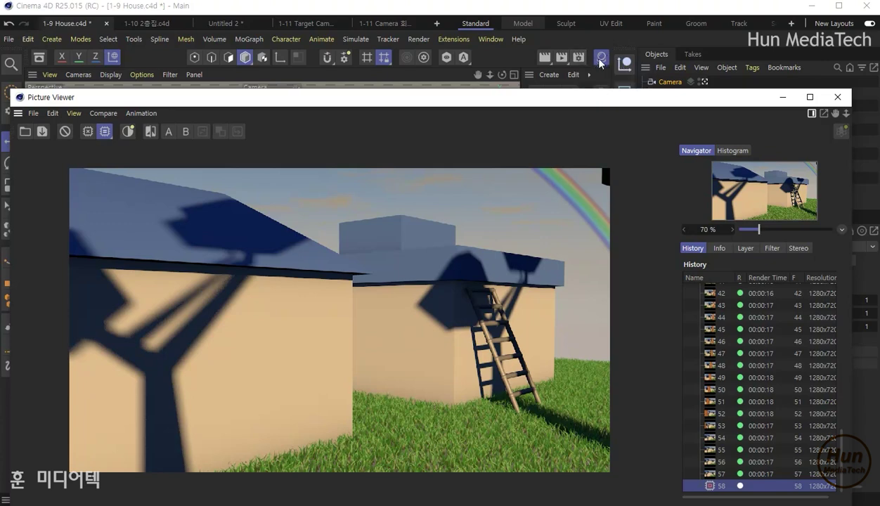
{"action": "left_click_drag", "start_coordinate": [609, 103], "coordinate": [614, 25]}
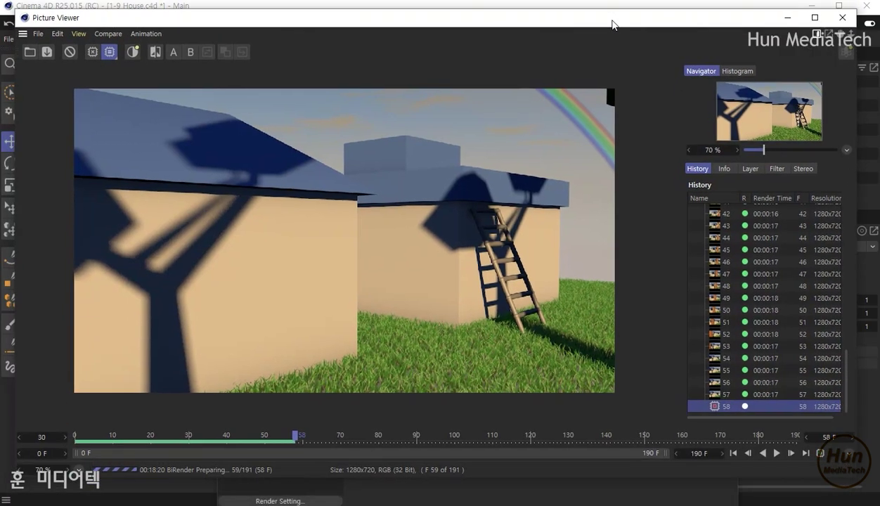